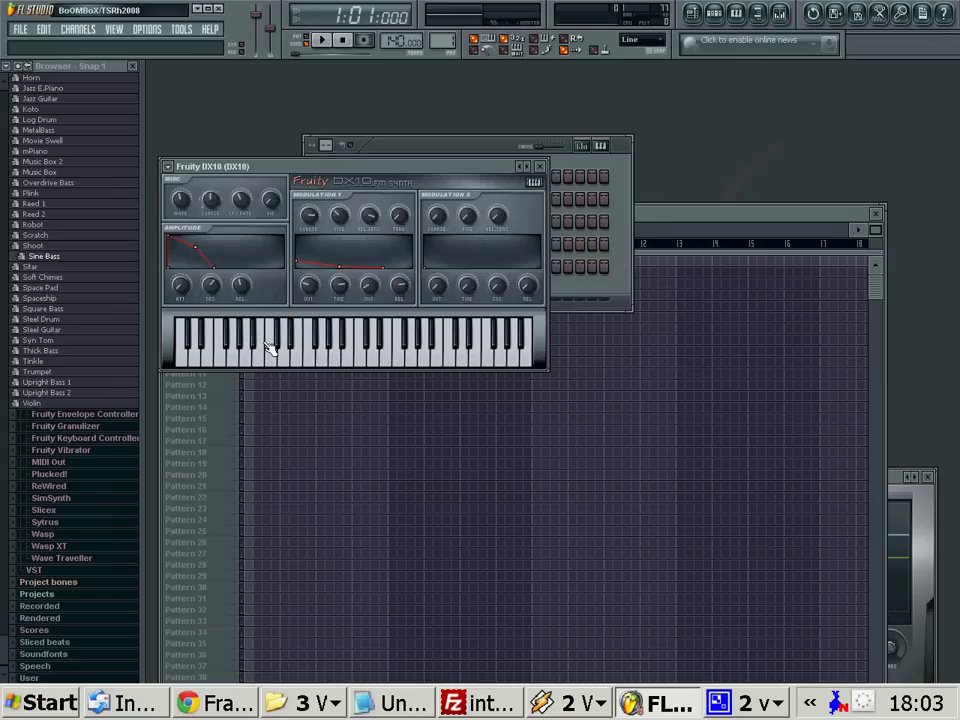
Close the Fruity DX10 plugin window and place a Pattern 1 clip at bar 1 of the playlist.
{"action": "left_click", "coordinate": [540, 167]}
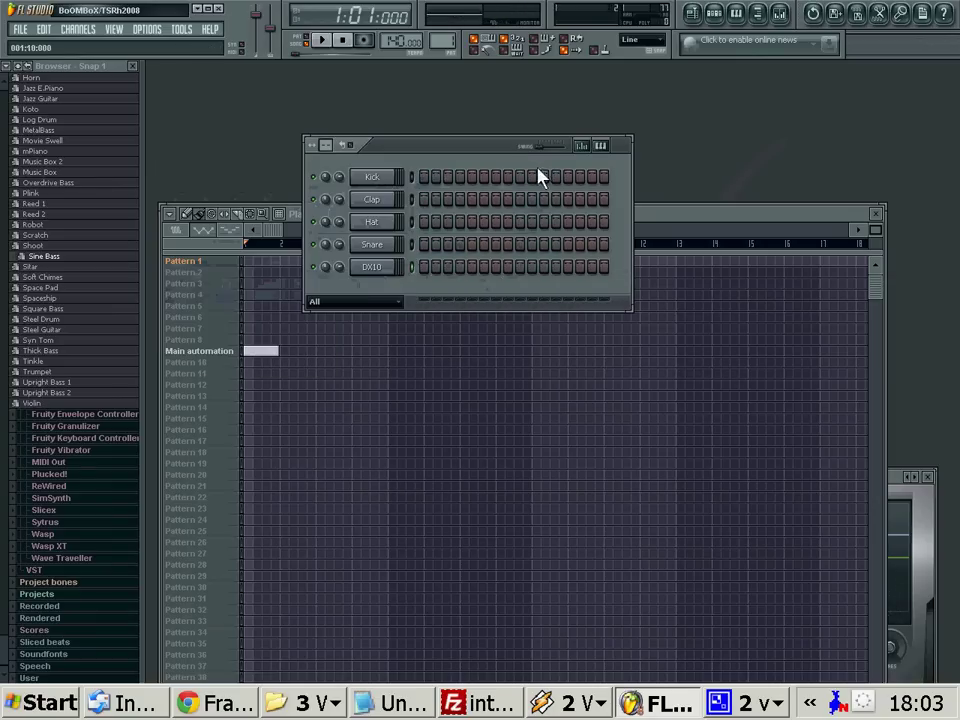
{"action": "right_click", "coordinate": [383, 274]}
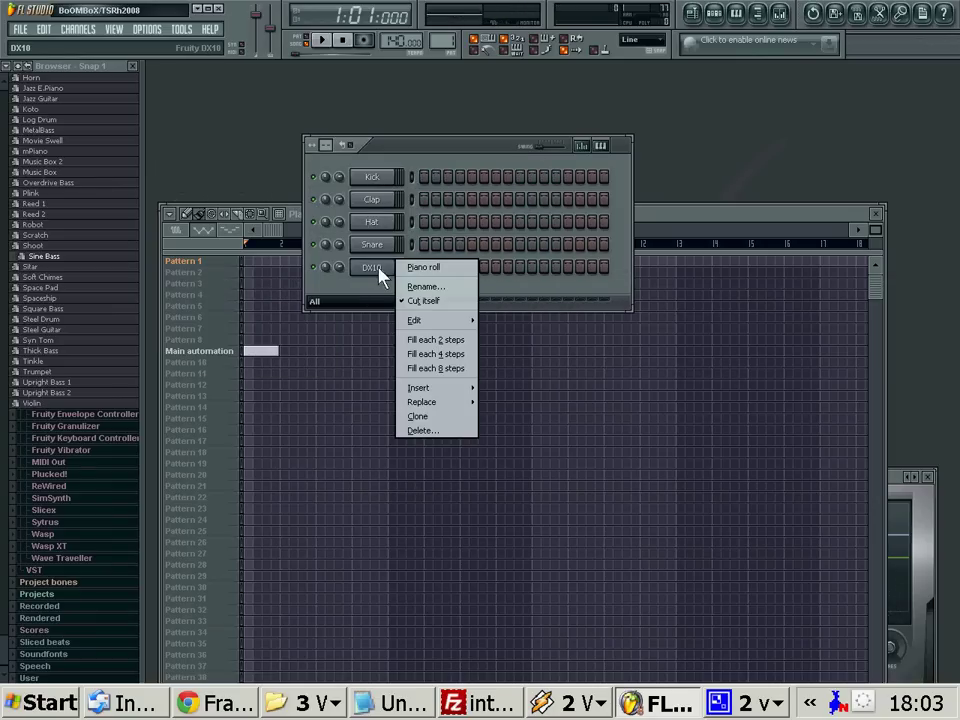
{"action": "left_click", "coordinate": [272, 261]}
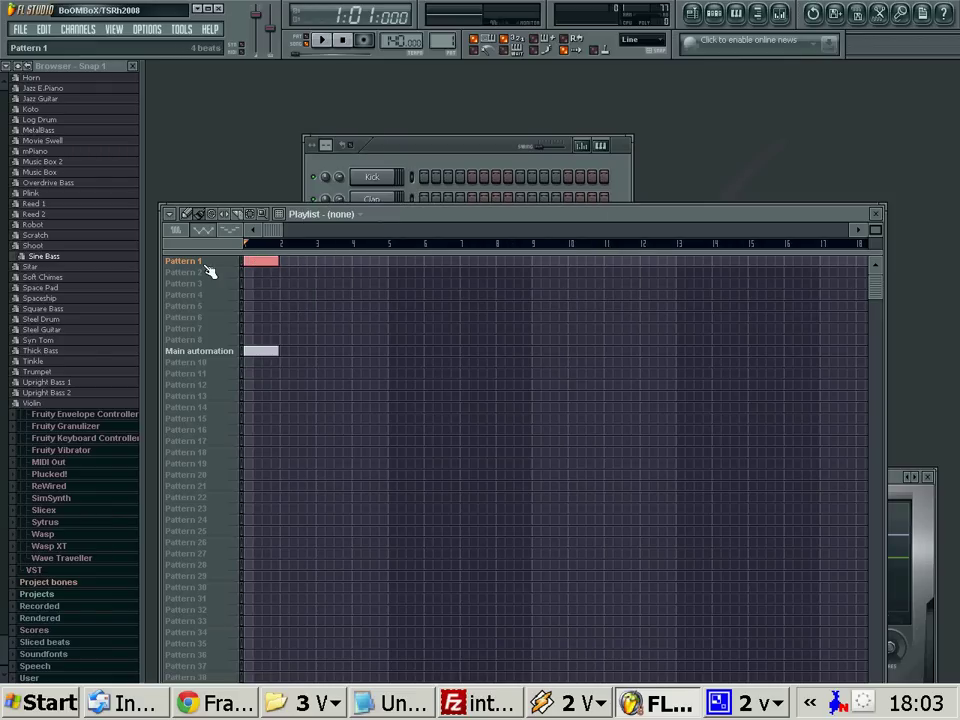
Move the playlist below the step sequencer and open the piano roll of the DX10 channel.
{"action": "left_click", "coordinate": [686, 18]}
{"action": "left_click", "coordinate": [686, 18]}
{"action": "left_click_drag", "start_coordinate": [369, 221], "coordinate": [379, 347]}
{"action": "right_click", "coordinate": [380, 270]}
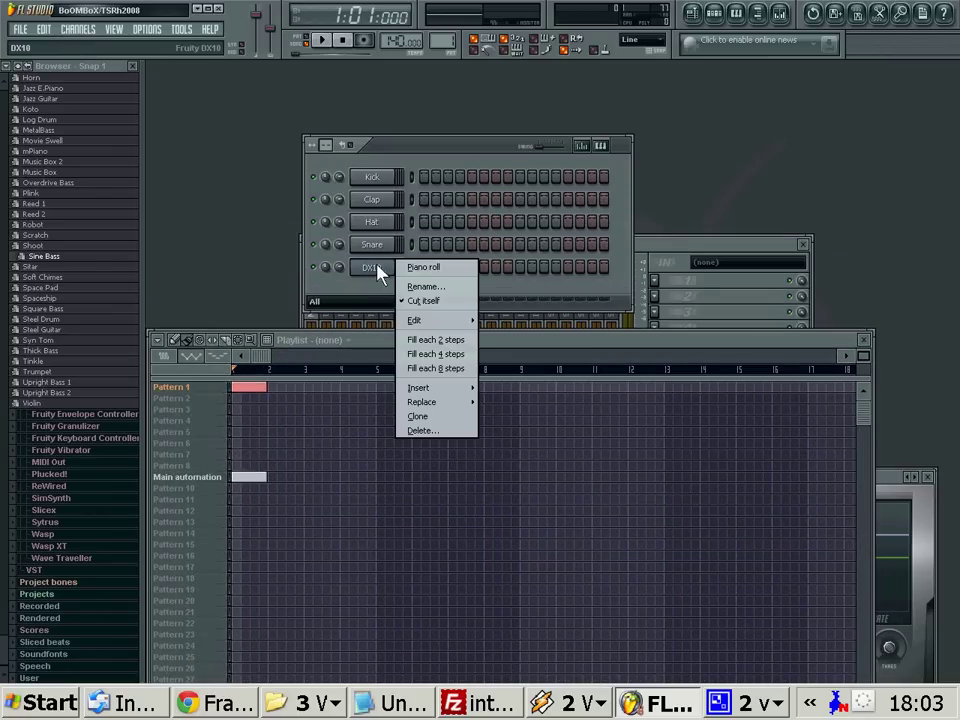
{"action": "left_click", "coordinate": [440, 267]}
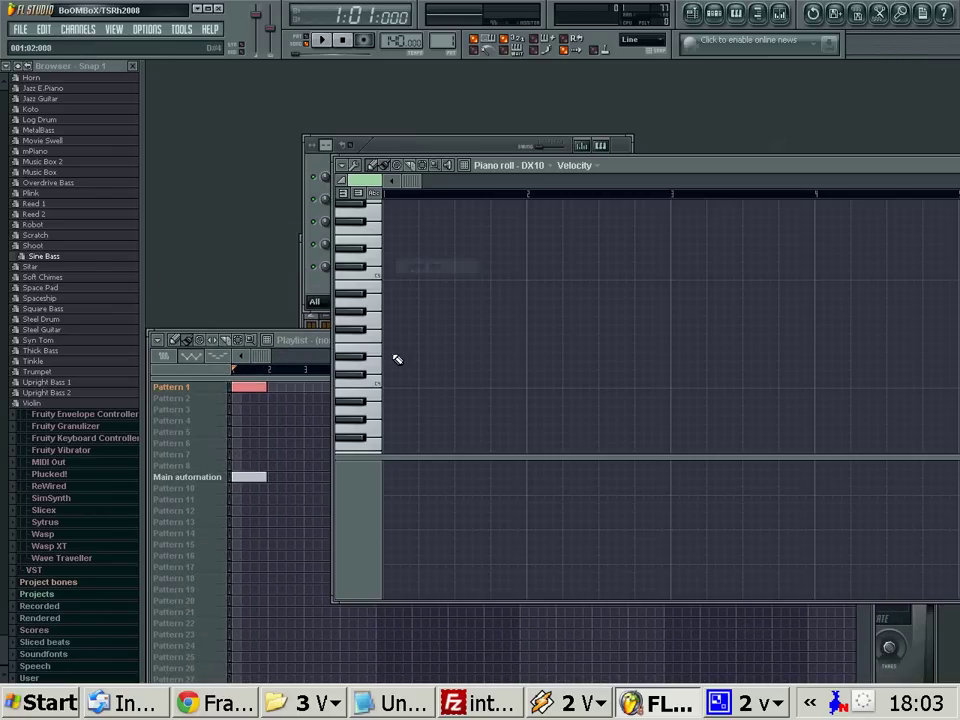
Draw a rising series of short notes from D#4 to F#5 across bar 1, plus an extra G#4 near the start.
{"action": "left_click", "coordinate": [396, 356]}
{"action": "left_click", "coordinate": [431, 338]}
{"action": "left_click", "coordinate": [450, 311]}
{"action": "left_click", "coordinate": [466, 292]}
{"action": "left_click", "coordinate": [468, 266]}
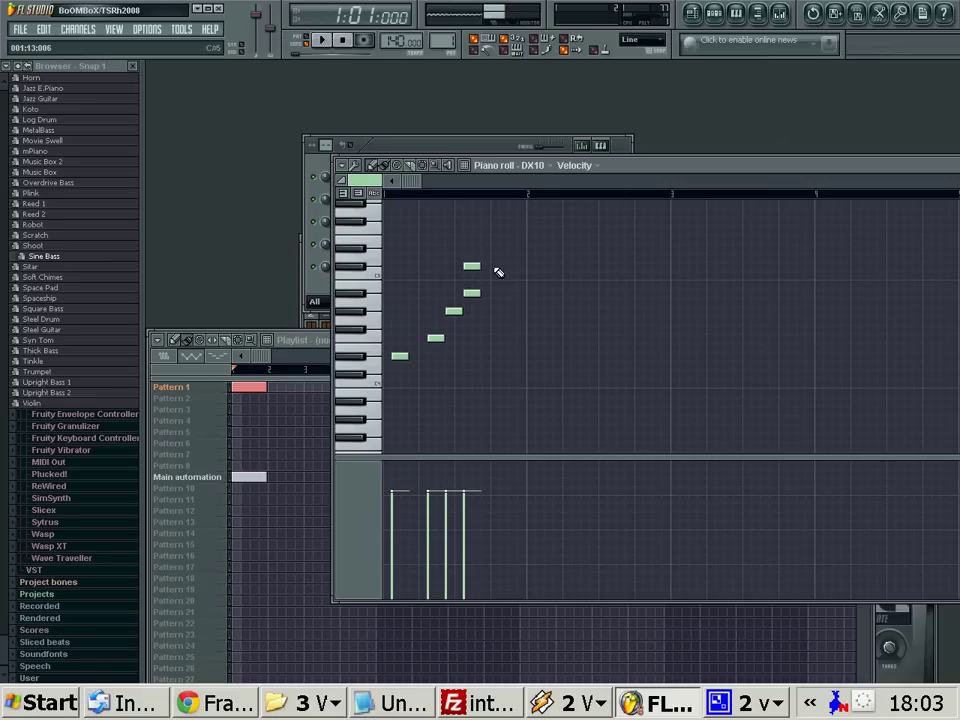
{"action": "left_click", "coordinate": [495, 257]}
{"action": "left_click", "coordinate": [513, 239]}
{"action": "left_click", "coordinate": [531, 221]}
{"action": "left_click", "coordinate": [405, 311]}
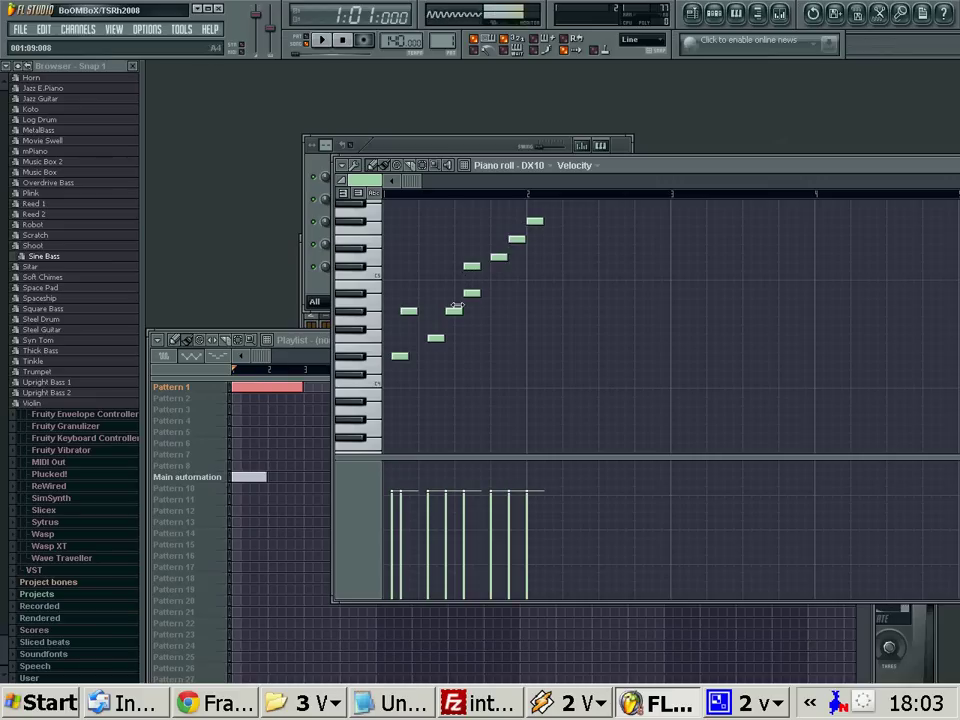
Add an A4 and two G#3 notes in the second half of bar 2, and bring the whole piano roll window into view.
{"action": "left_click", "coordinate": [603, 301]}
{"action": "left_click", "coordinate": [621, 419]}
{"action": "left_click", "coordinate": [657, 419]}
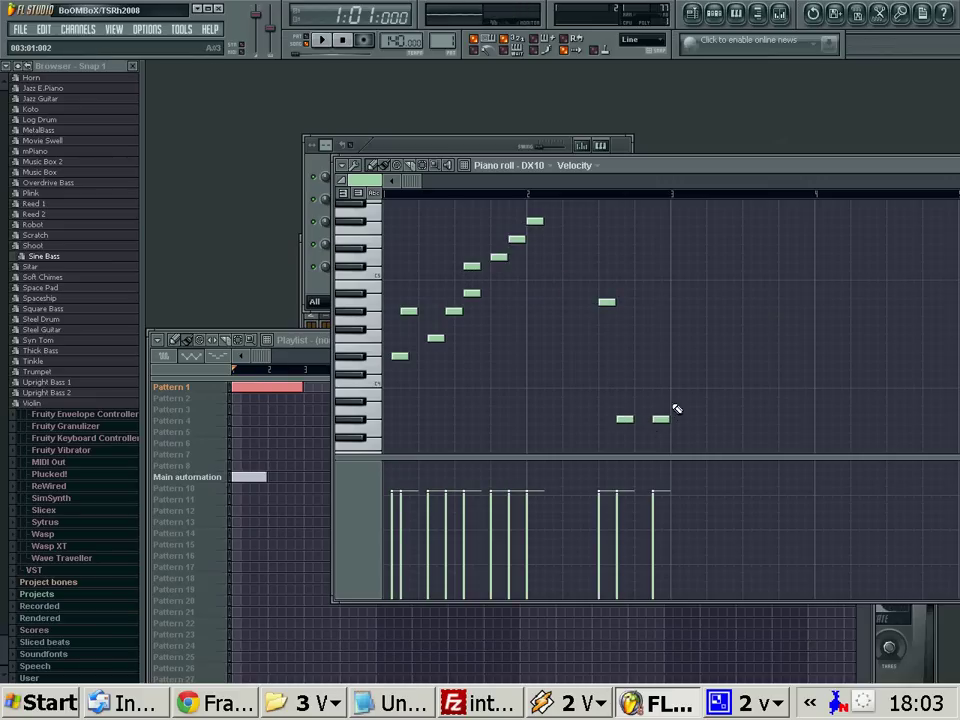
{"action": "left_click", "coordinate": [686, 178]}
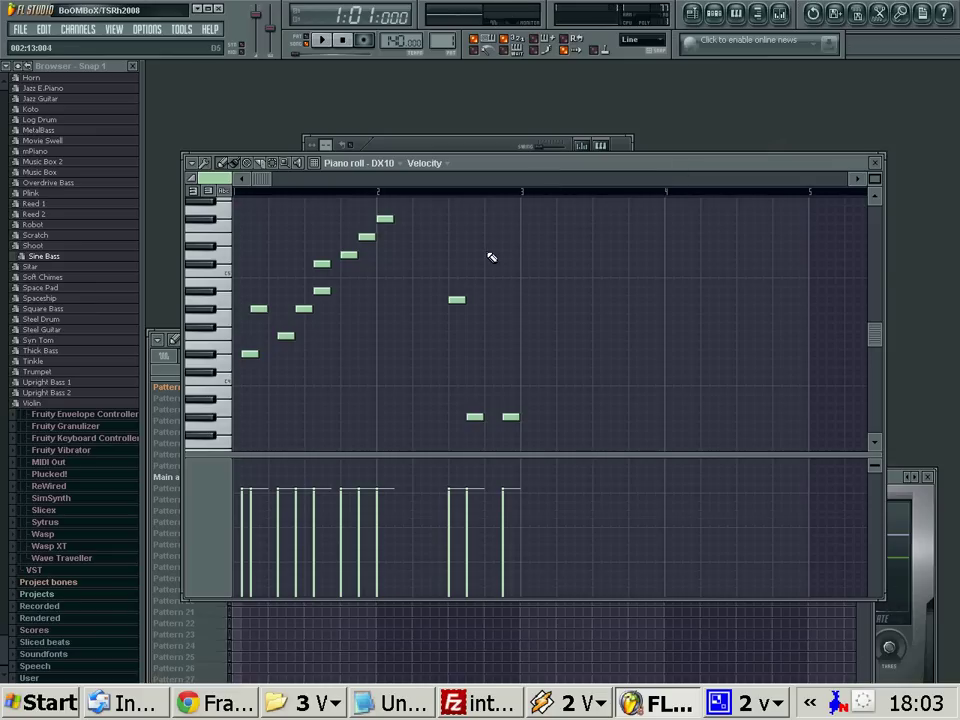
{"action": "left_click_drag", "start_coordinate": [460, 170], "coordinate": [464, 143]}
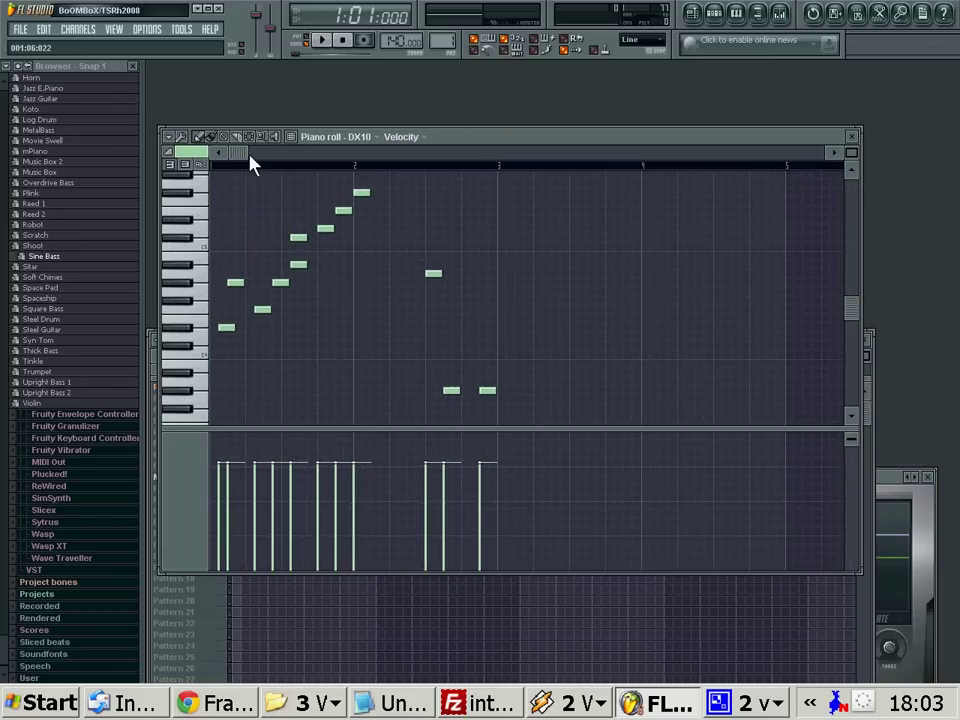
{"action": "mouse_move", "coordinate": [249, 161]}
{"action": "left_mouse_down"}
{"action": "mouse_move", "coordinate": [319, 161]}
{"action": "mouse_move", "coordinate": [165, 150]}
{"action": "left_mouse_up"}
While the pattern plays, add descending notes C#5, C5, B4 and A#4 in bar 2, and close the piano roll.
{"action": "key", "text": "space"}
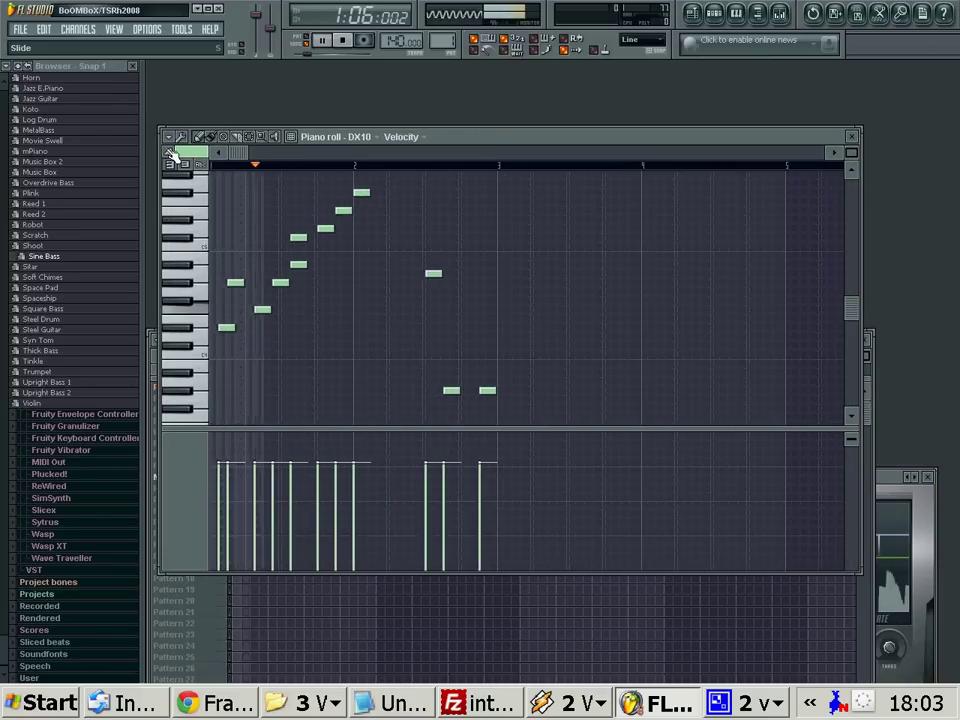
{"action": "left_click", "coordinate": [406, 240]}
{"action": "left_click", "coordinate": [415, 247]}
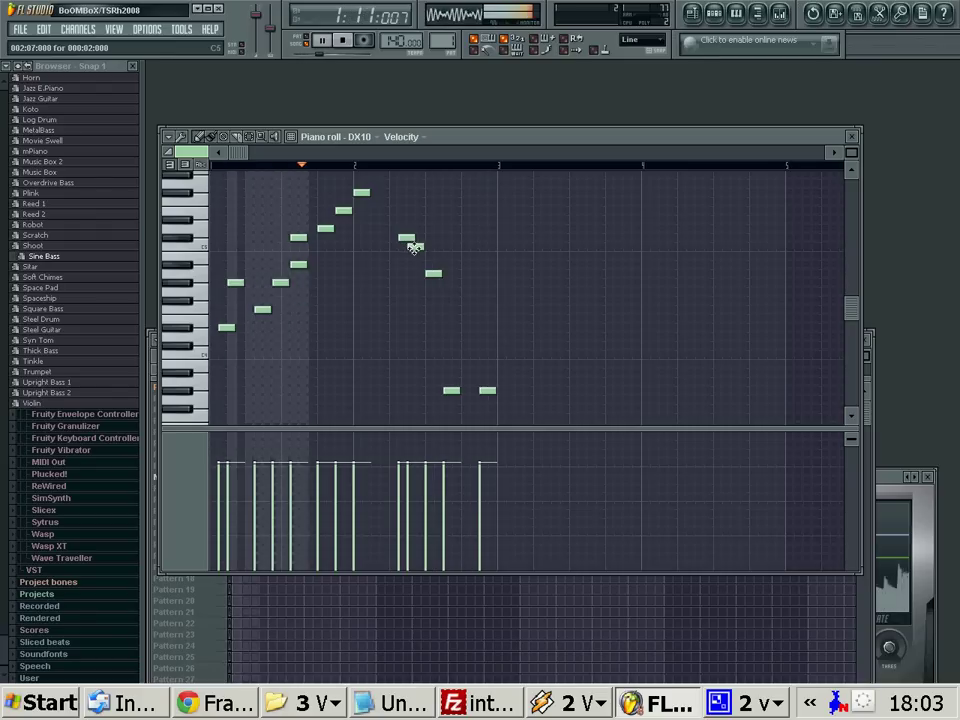
{"action": "left_click", "coordinate": [424, 256]}
{"action": "left_click_drag", "start_coordinate": [428, 270], "coordinate": [428, 262]}
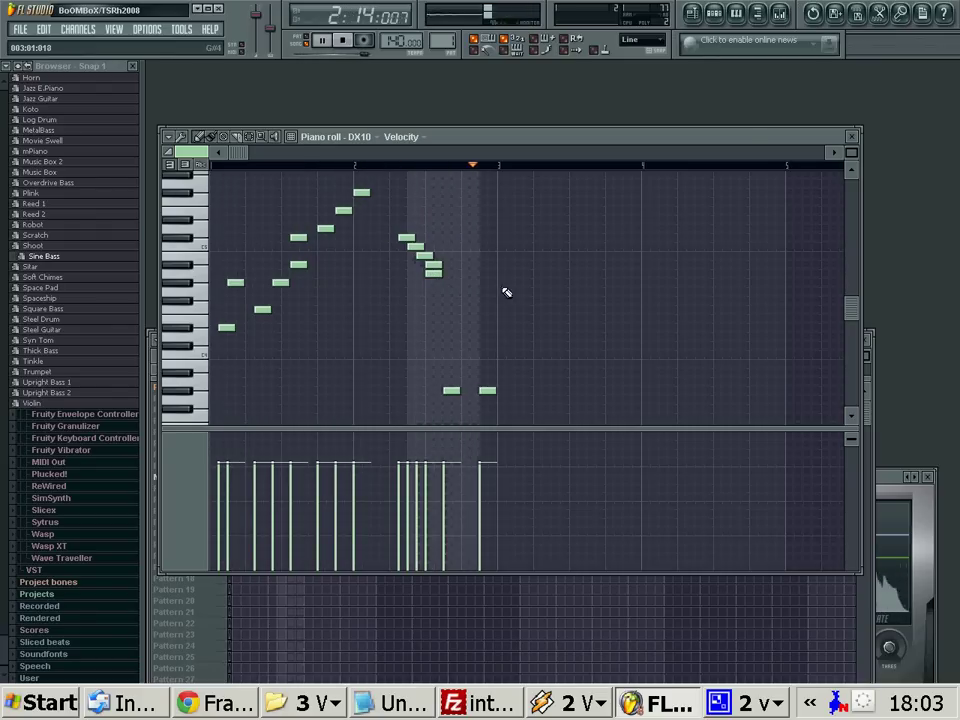
{"action": "left_click", "coordinate": [852, 138]}
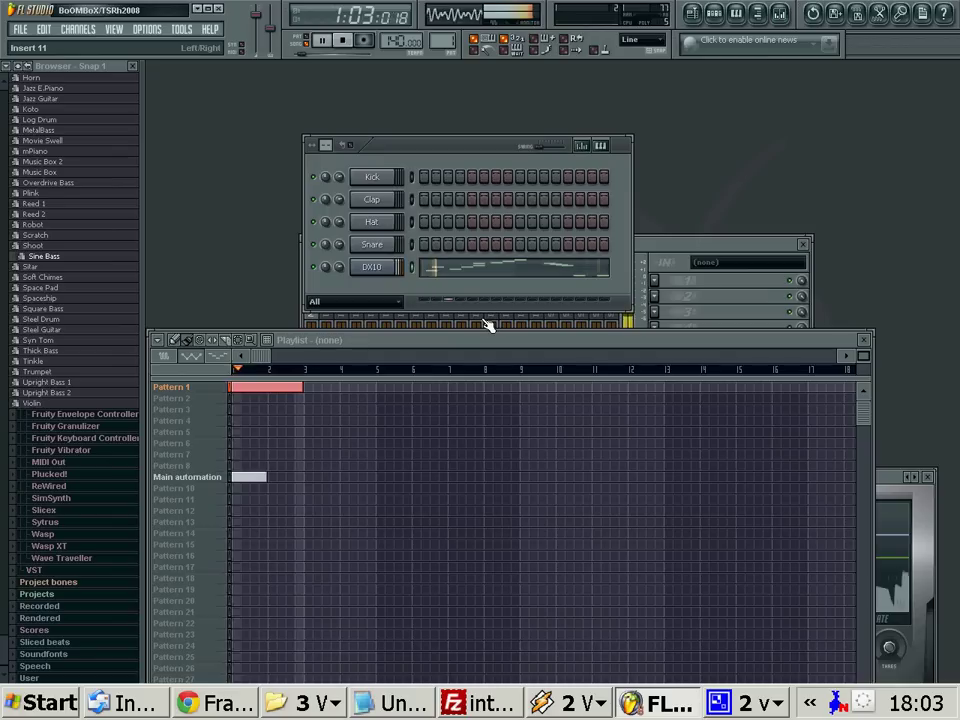
{"action": "key", "text": "space"}
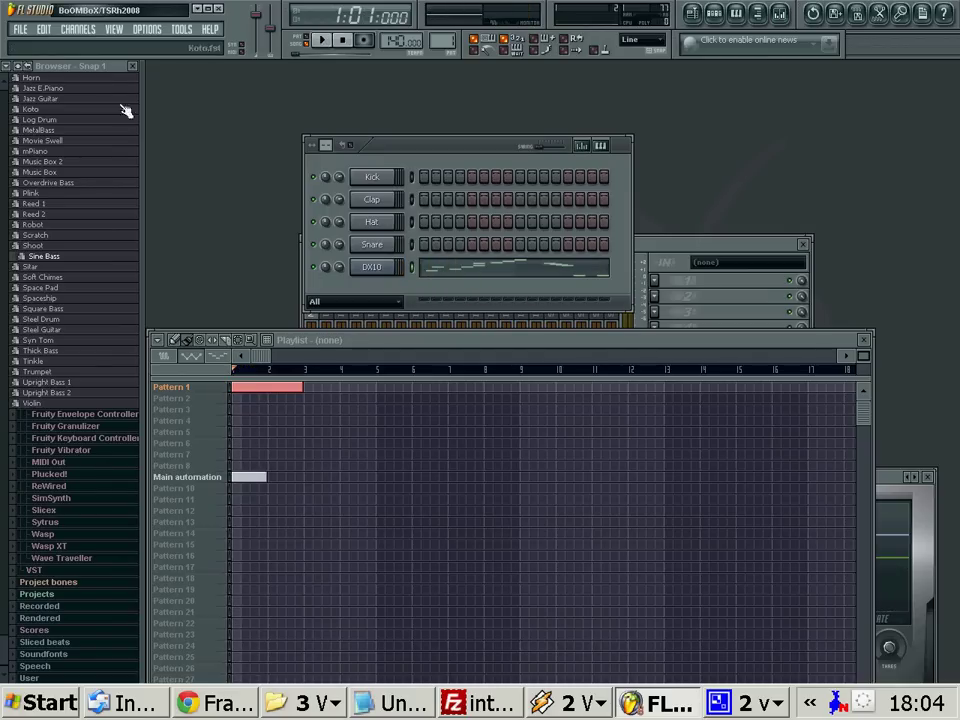
Add a second Fruity DX10 channel and move its plugin window clear of the browser.
{"action": "left_click", "coordinate": [77, 29]}
{"action": "mouse_move", "coordinate": [100, 44]}
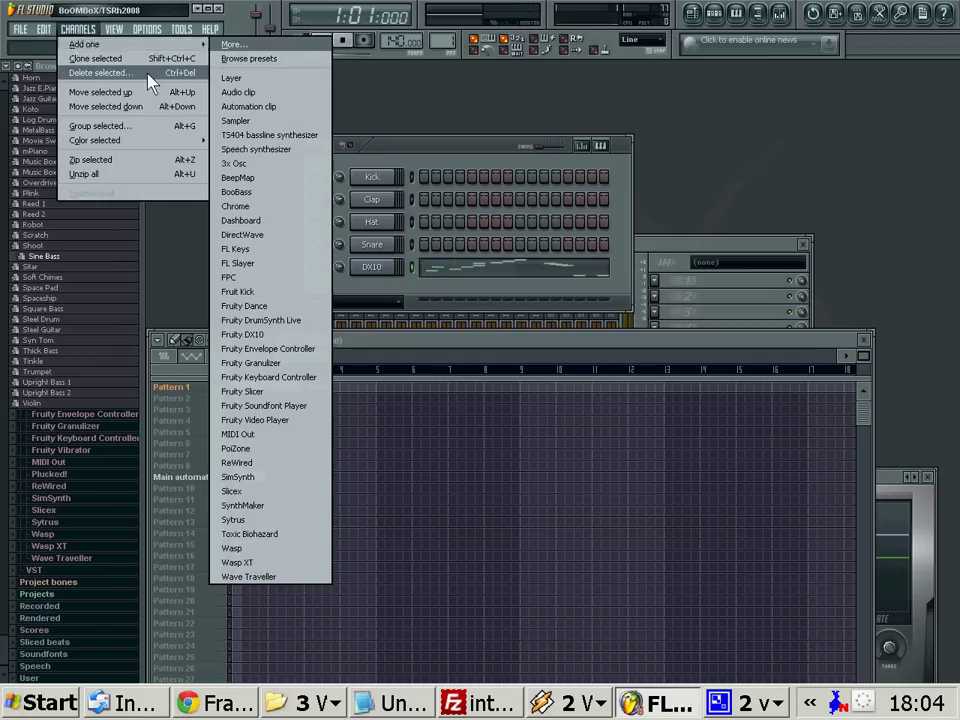
{"action": "left_click", "coordinate": [292, 336]}
{"action": "left_click_drag", "start_coordinate": [418, 214], "coordinate": [568, 246]}
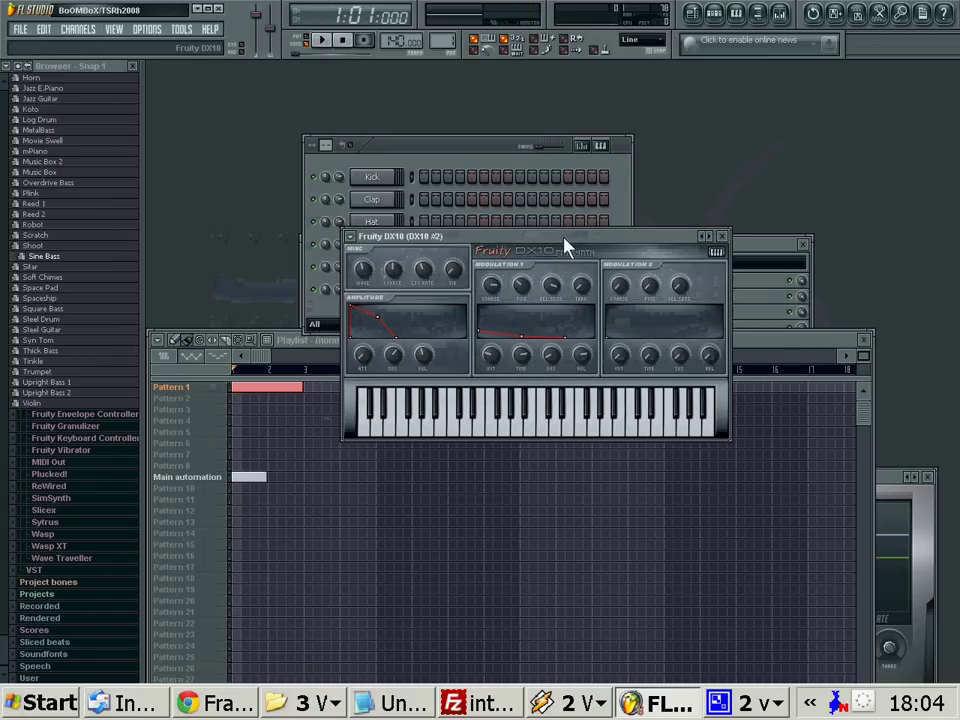
Load the Harp preset in the new DX10 and audition a note on its keyboard.
{"action": "left_click", "coordinate": [350, 237]}
{"action": "mouse_move", "coordinate": [396, 280]}
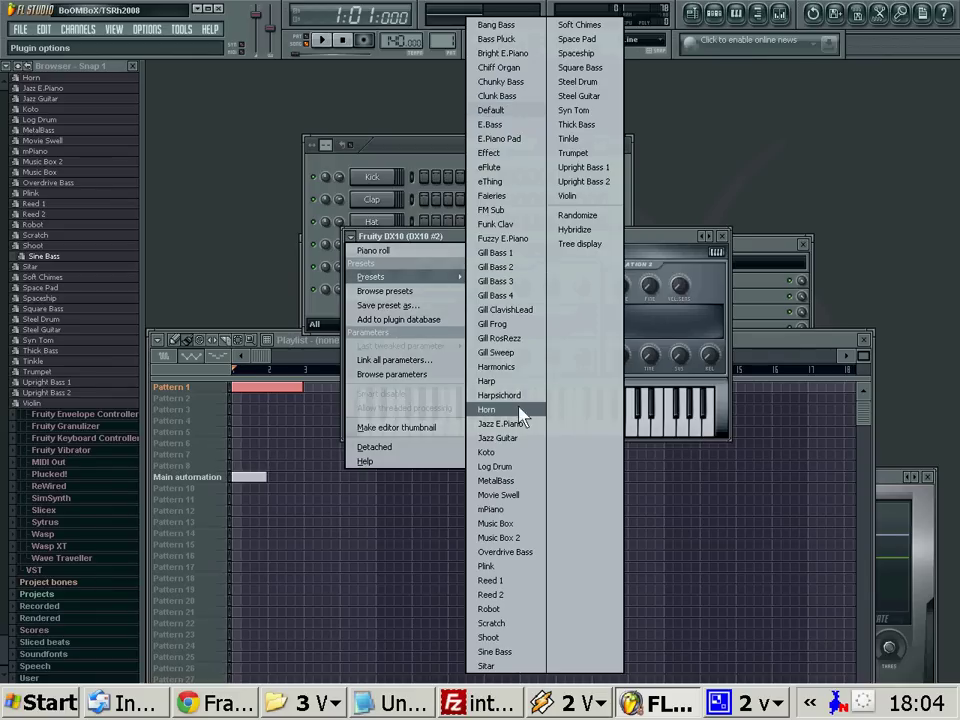
{"action": "left_click", "coordinate": [506, 380]}
{"action": "left_click", "coordinate": [598, 422]}
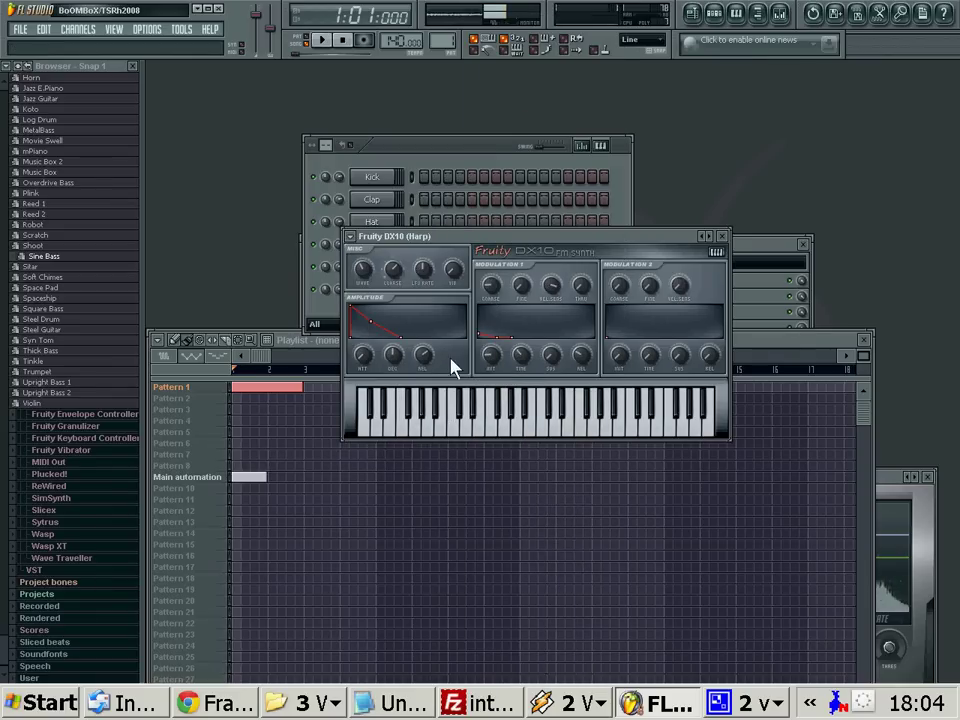
Select Pattern 2, place its clip at bar 1 of the playlist, and bring the step sequencer forward.
{"action": "left_click", "coordinate": [186, 399]}
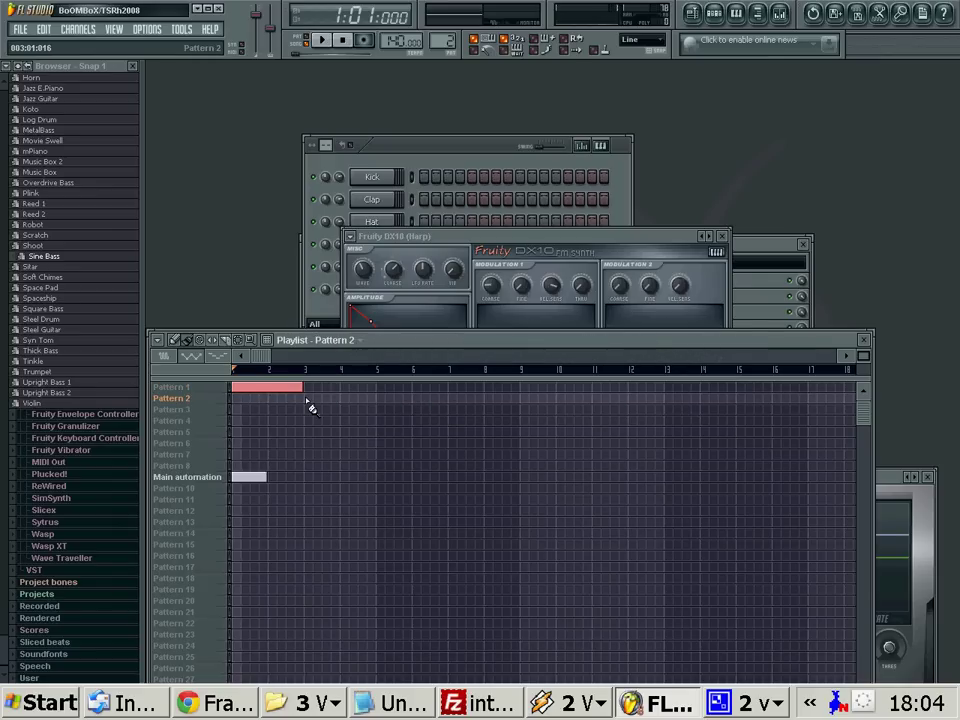
{"action": "left_click", "coordinate": [237, 399]}
{"action": "left_click", "coordinate": [448, 163]}
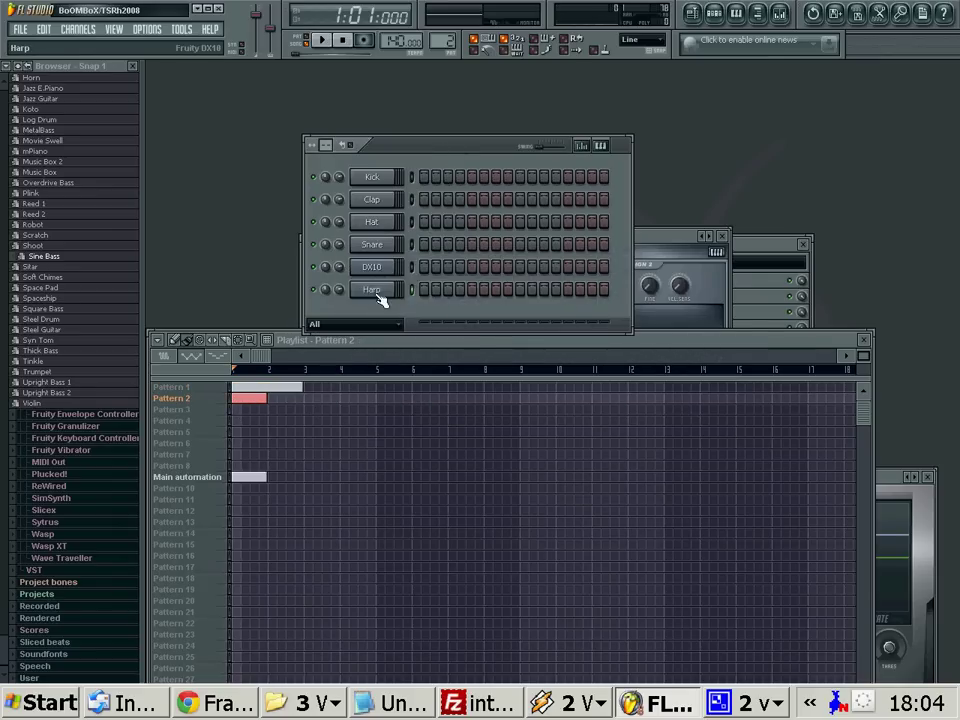
Switch to Pattern 1 and back to Pattern 2 to compare their channel contents.
{"action": "right_click", "coordinate": [392, 288]}
{"action": "left_click", "coordinate": [430, 157]}
{"action": "left_click", "coordinate": [205, 388]}
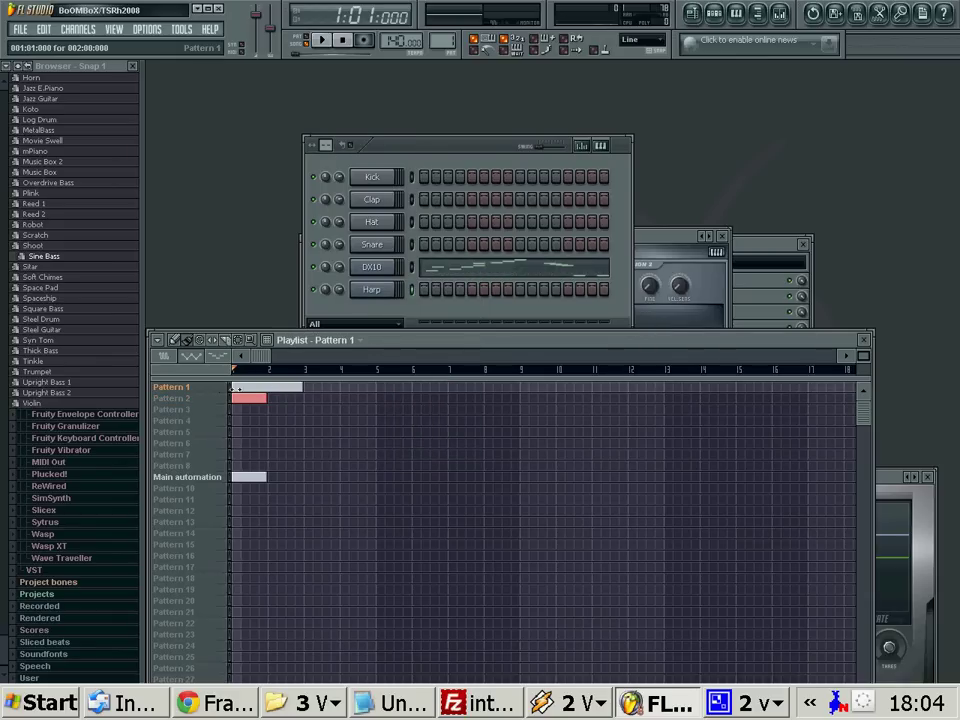
{"action": "left_click", "coordinate": [200, 398]}
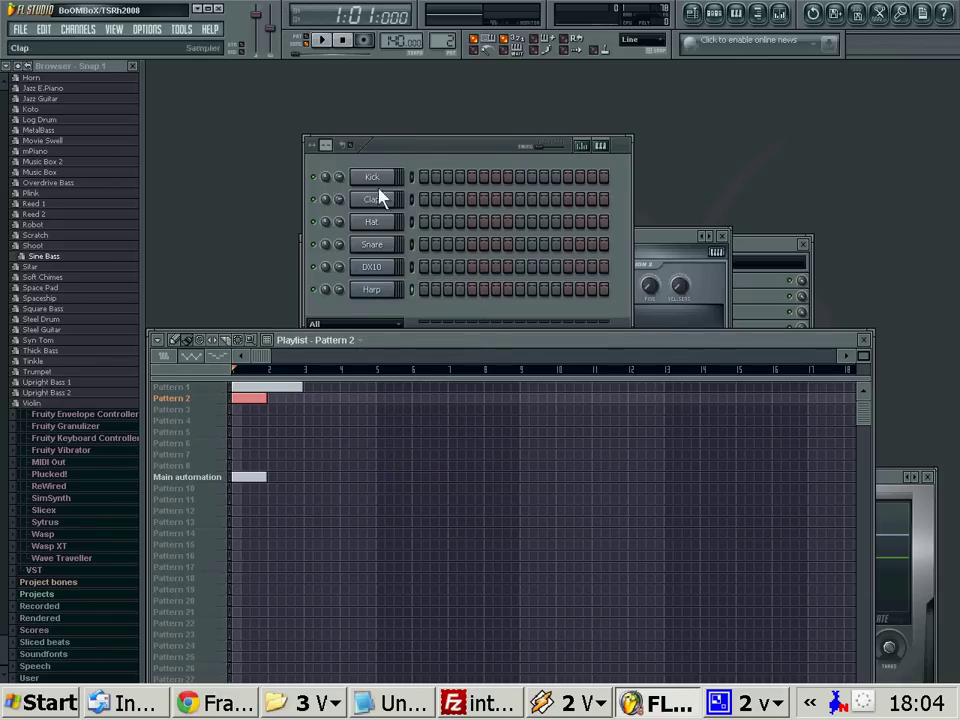
Open the Harp channel's piano roll and draw five rising semitone notes from C4 to E4, starting mid-bar 1.
{"action": "right_click", "coordinate": [388, 296]}
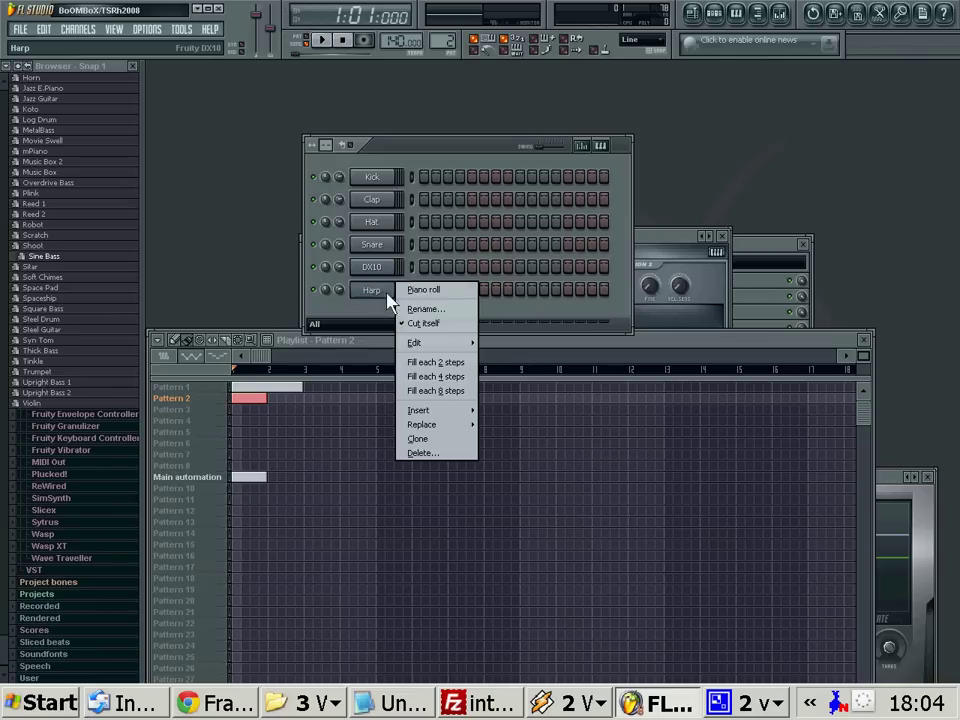
{"action": "left_click", "coordinate": [462, 290]}
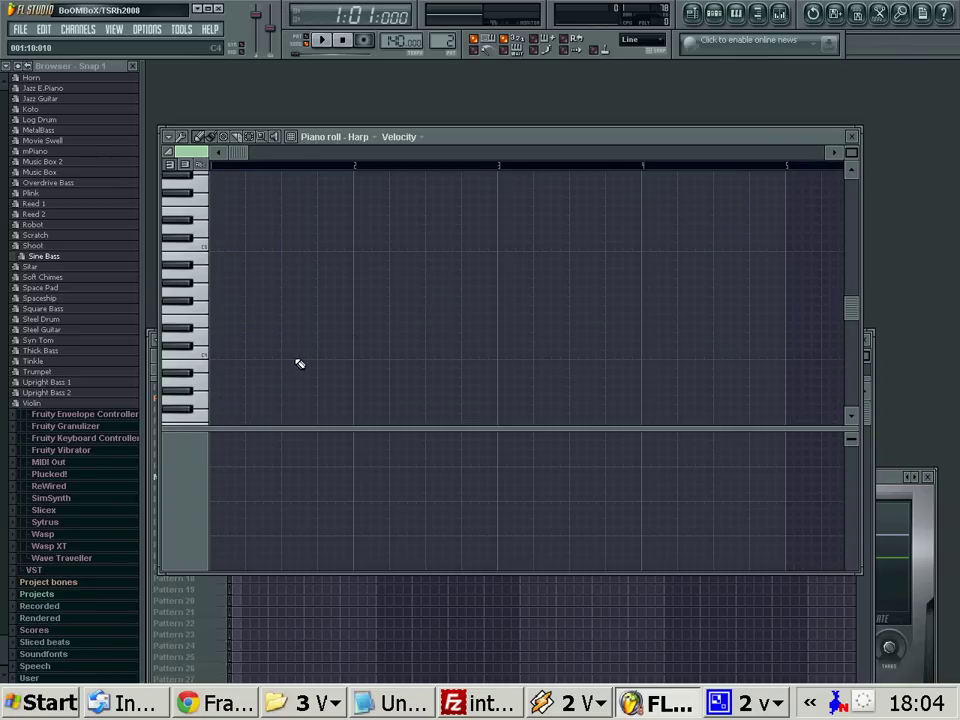
{"action": "left_click", "coordinate": [289, 356]}
{"action": "left_click", "coordinate": [307, 345]}
{"action": "left_click", "coordinate": [327, 336]}
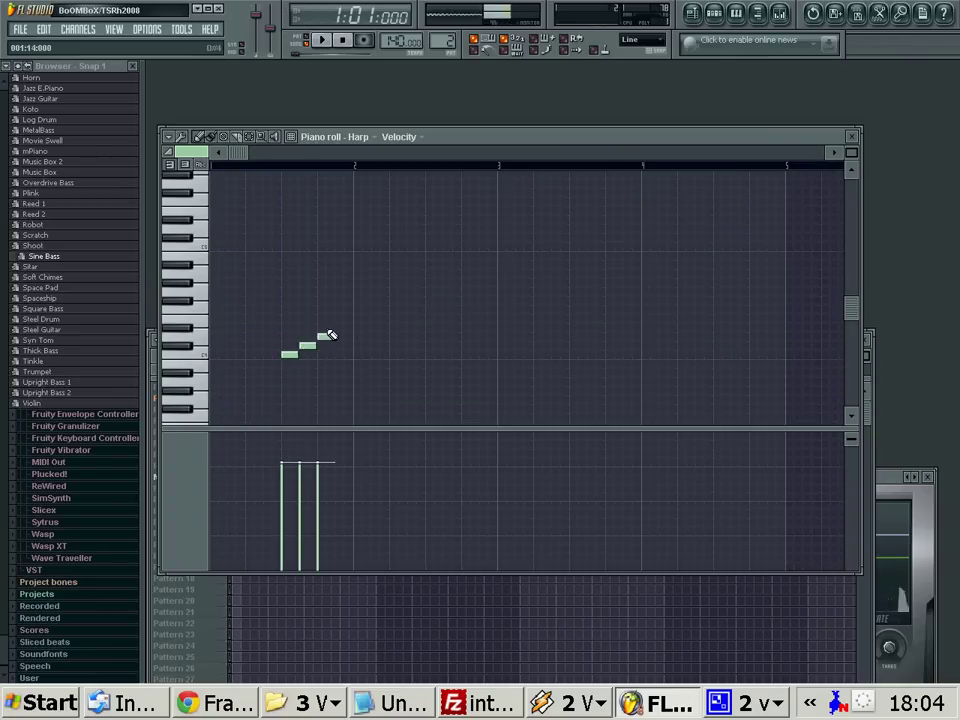
{"action": "left_click", "coordinate": [339, 327]}
{"action": "left_click", "coordinate": [358, 318]}
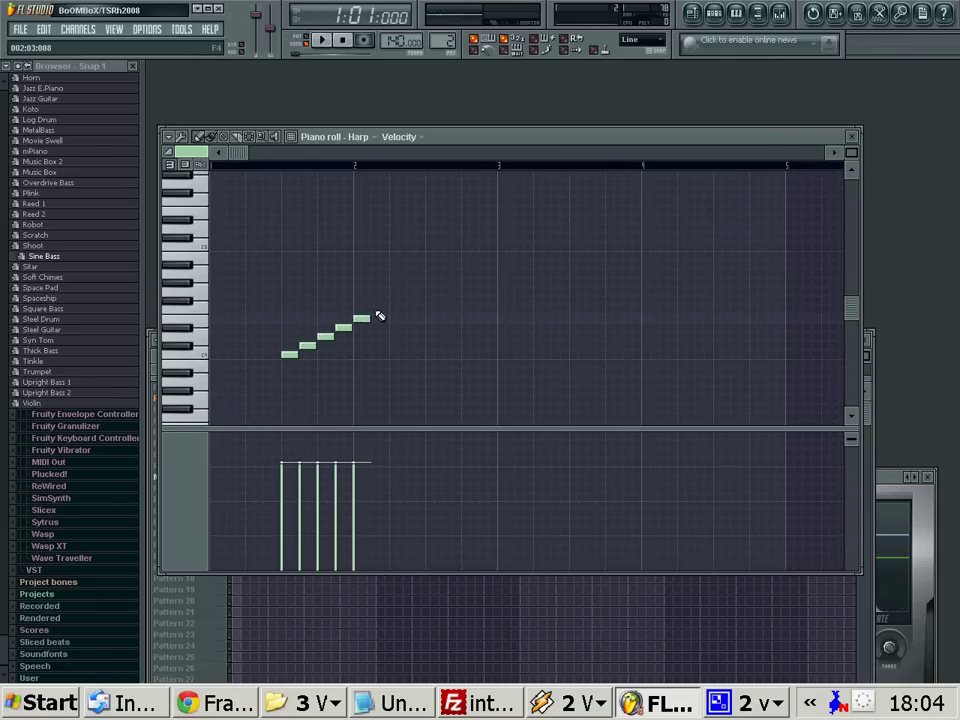
Continue the rising Harp melody through bar 2 with the notes F4, F#4, G4, A4, B4 and C5.
{"action": "left_click", "coordinate": [379, 310]}
{"action": "left_click", "coordinate": [397, 300]}
{"action": "left_click", "coordinate": [424, 291]}
{"action": "left_click", "coordinate": [442, 273]}
{"action": "left_click", "coordinate": [460, 255]}
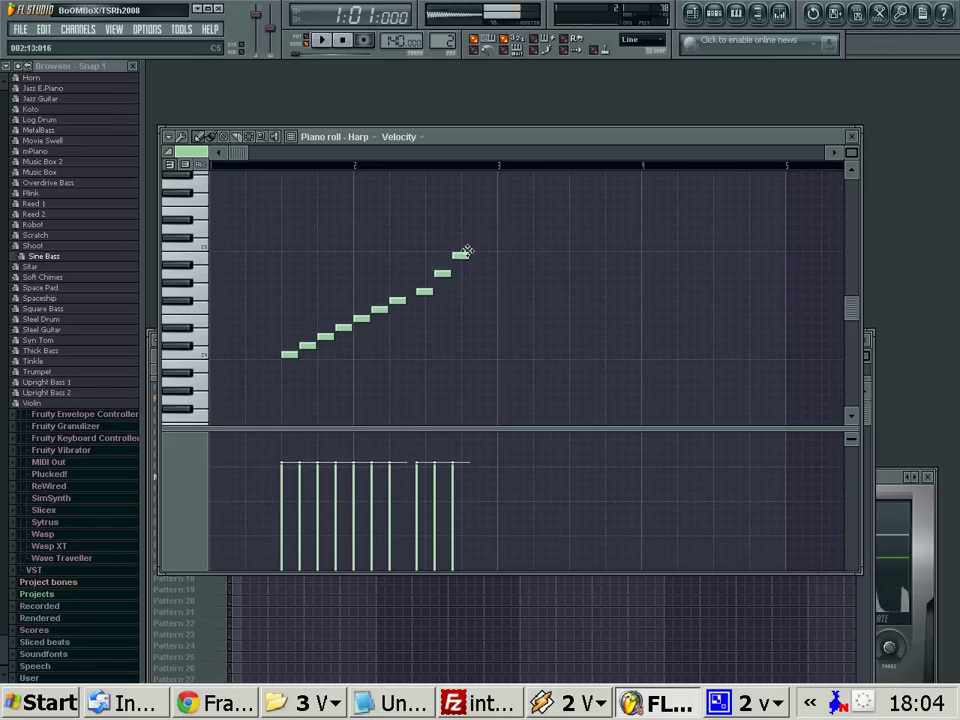
{"action": "left_click", "coordinate": [486, 246]}
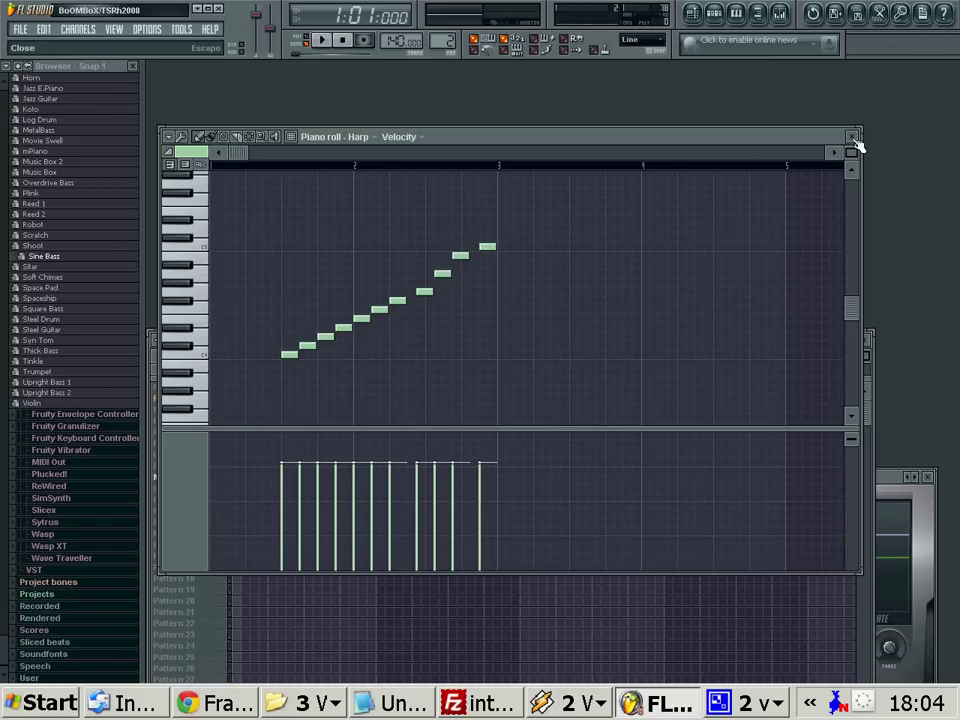
Close the Harp piano roll and play back Pattern 2, stopping playback after listening.
{"action": "left_click", "coordinate": [852, 137]}
{"action": "key", "text": "space"}
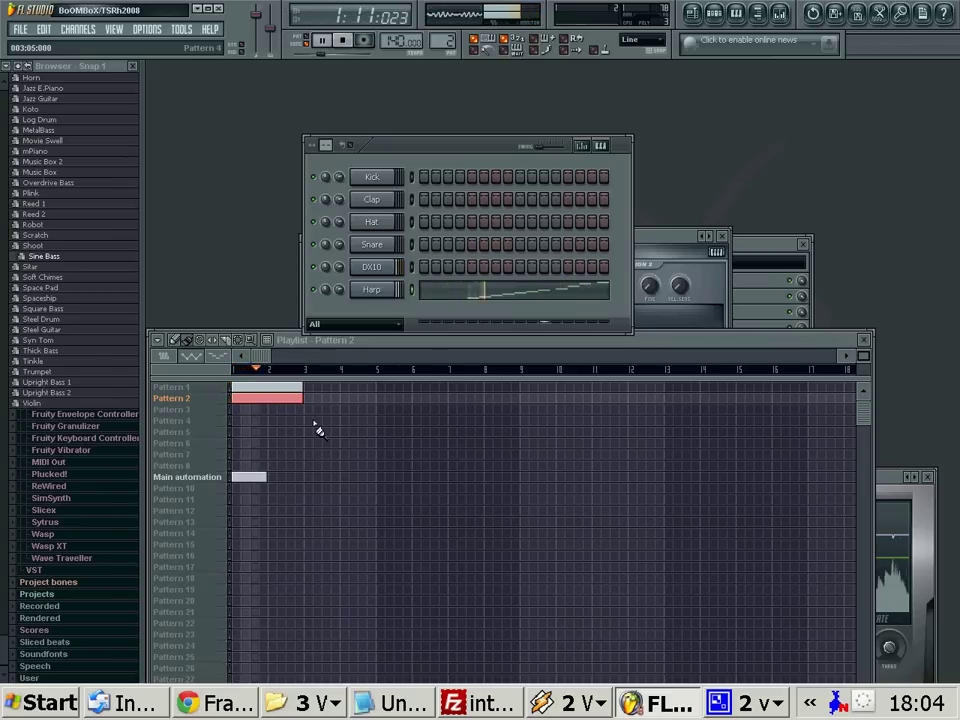
{"action": "key", "text": "space"}
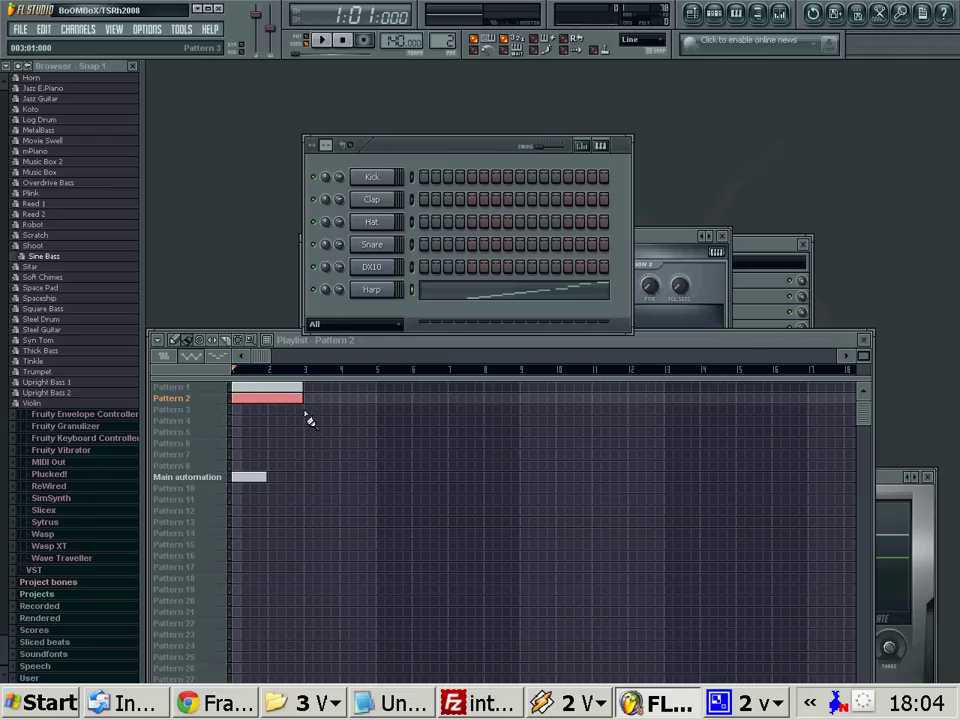
Try placing a clip at bar 3 in the Pattern 3 row and remove it.
{"action": "left_click", "coordinate": [304, 411]}
{"action": "right_click", "coordinate": [323, 412]}
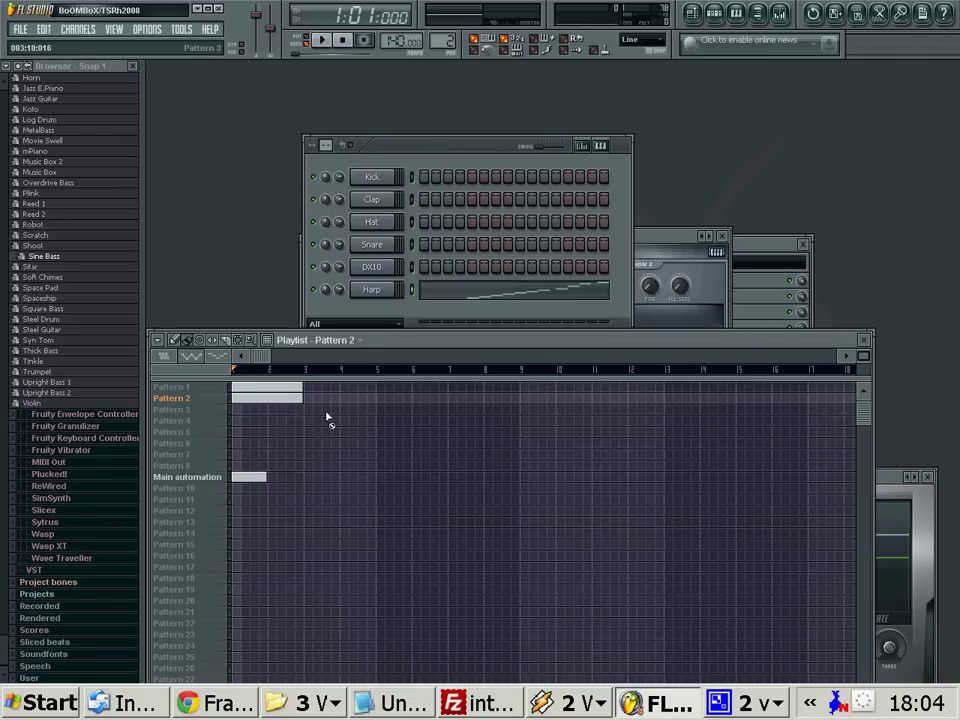
Select Pattern 3, and step back through Pattern 2 to Pattern 1 to view each pattern's channel notes.
{"action": "left_click", "coordinate": [186, 411]}
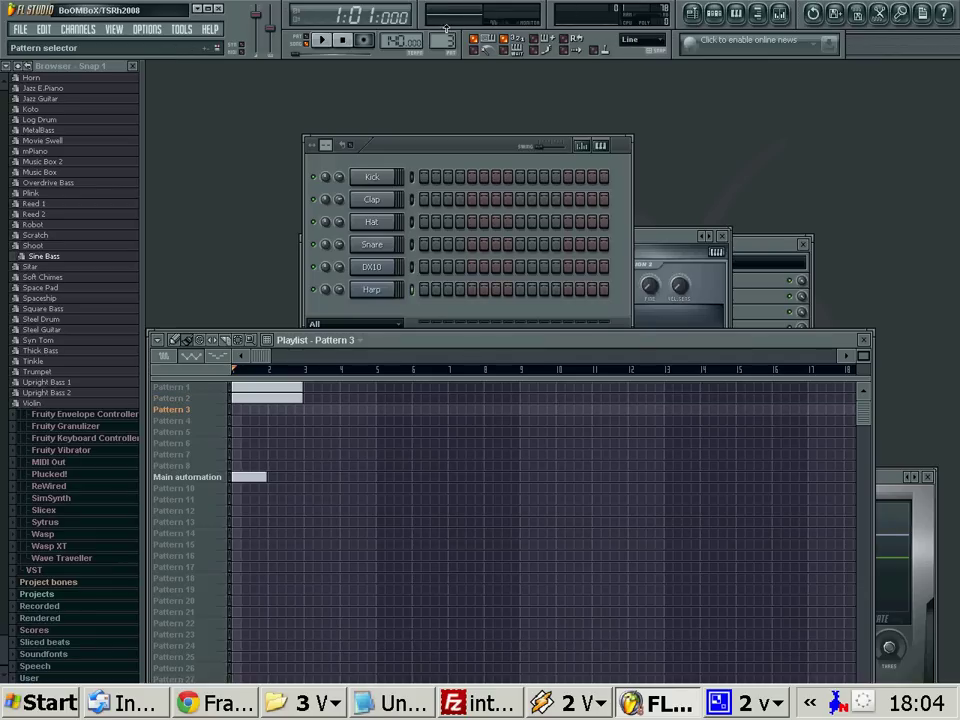
{"action": "scroll", "coordinate": [403, 40], "scroll_direction": "down", "scroll_amount": 1}
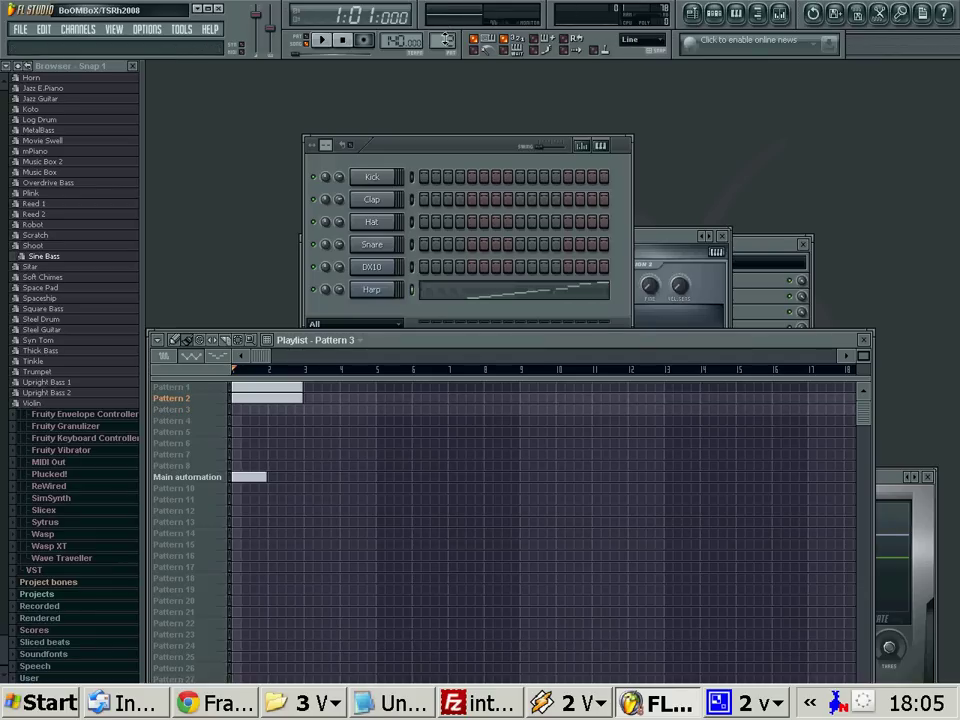
{"action": "scroll", "coordinate": [446, 44], "scroll_direction": "down", "scroll_amount": 1}
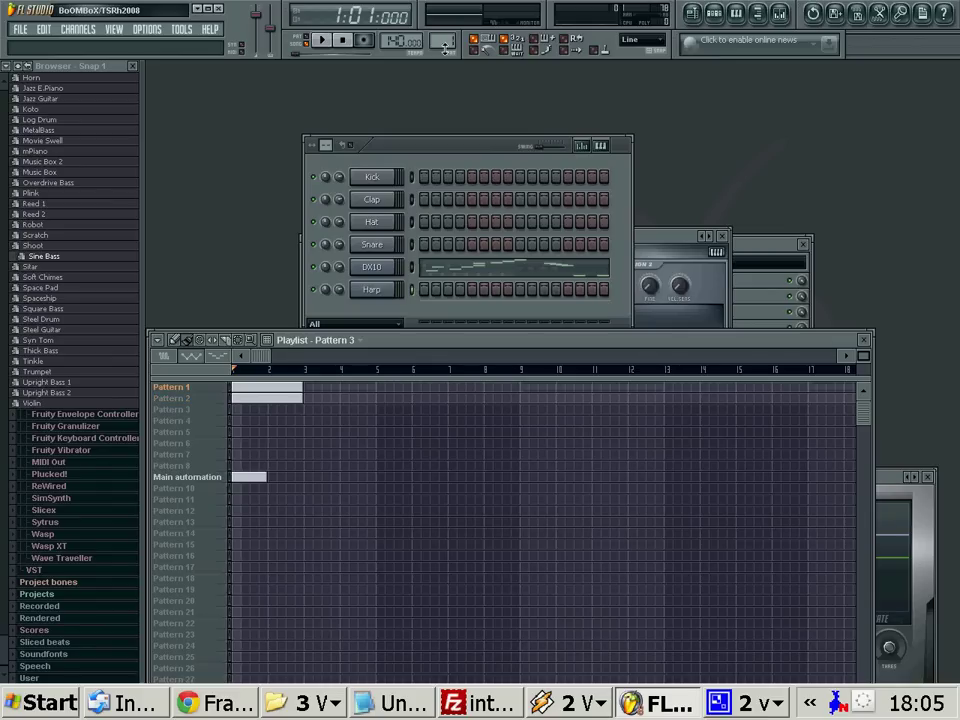
Add second clips at bar 3 in the Pattern 1 and Pattern 2 rows, and play back the arrangement.
{"action": "scroll", "coordinate": [446, 44], "scroll_direction": "up", "scroll_amount": 1}
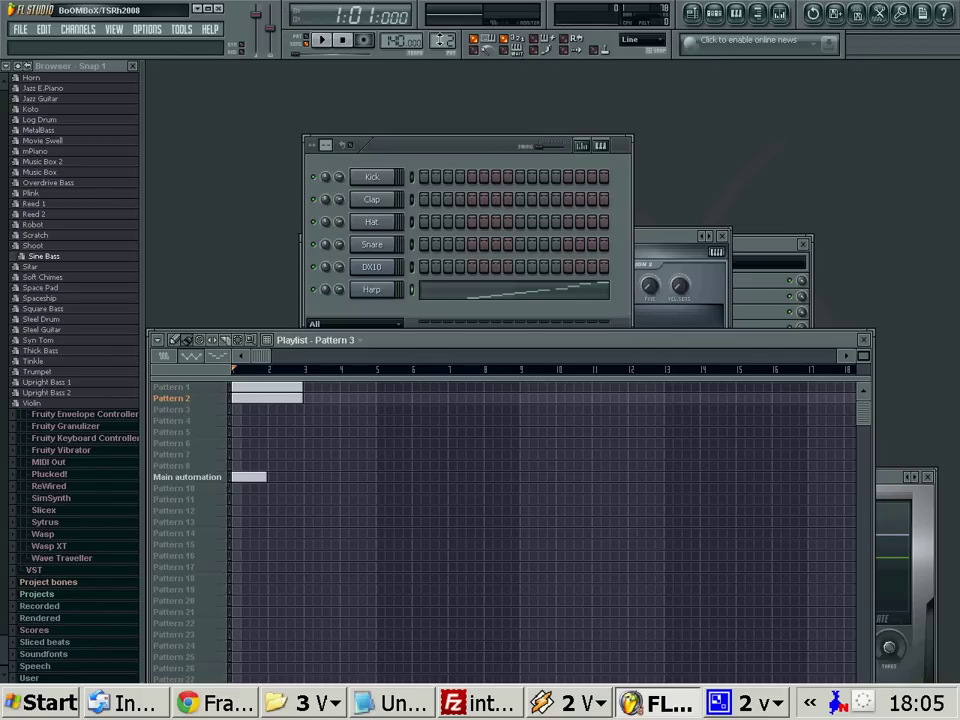
{"action": "scroll", "coordinate": [437, 37], "scroll_direction": "up", "scroll_amount": 1}
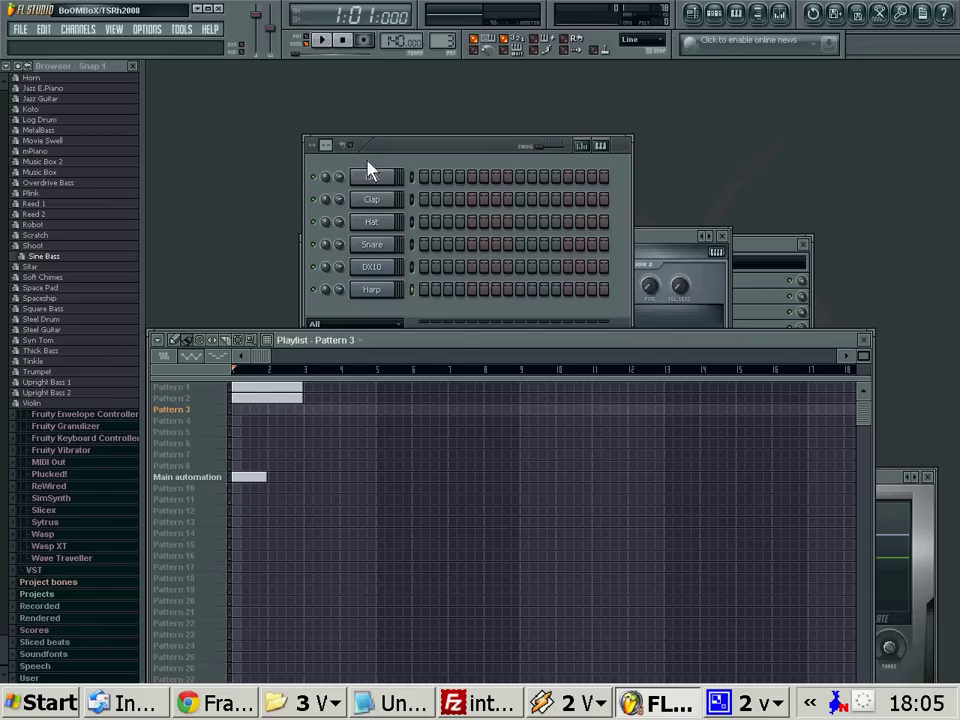
{"action": "left_click", "coordinate": [311, 398]}
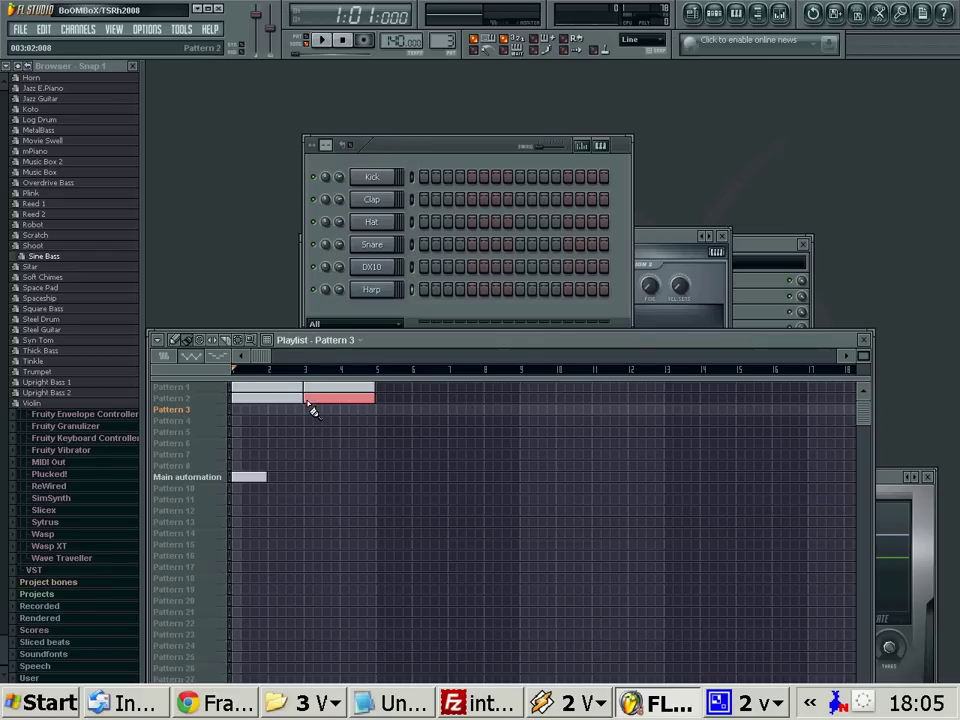
{"action": "key", "text": "space"}
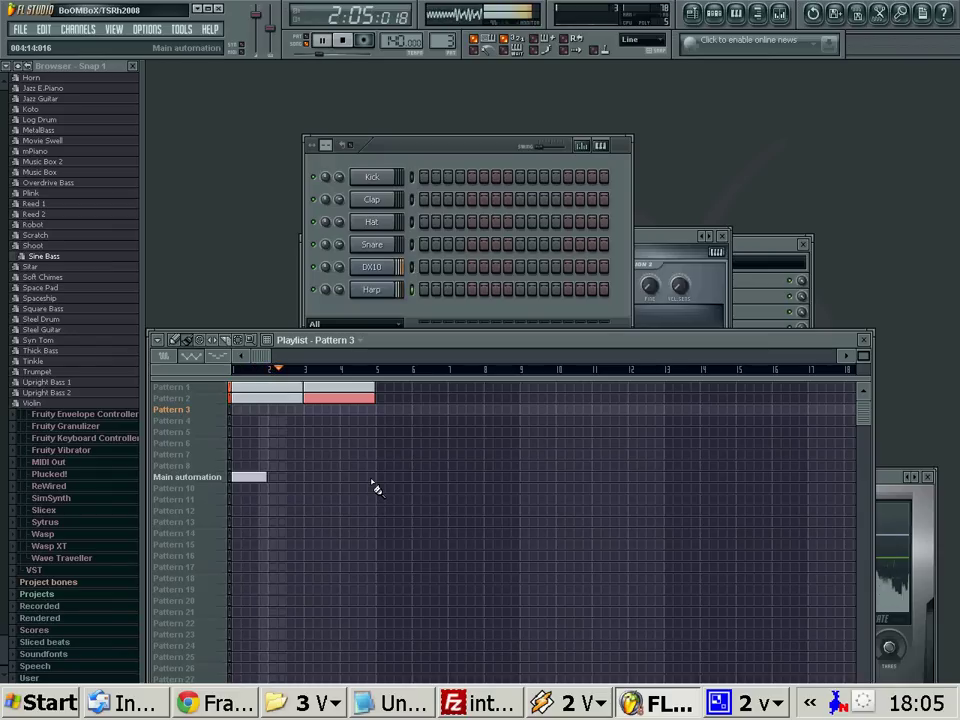
{"action": "key", "text": "space"}
Place a Pattern 3 clip at bar 5 in the playlist and open the Harp channel's piano roll.
{"action": "left_click", "coordinate": [379, 409]}
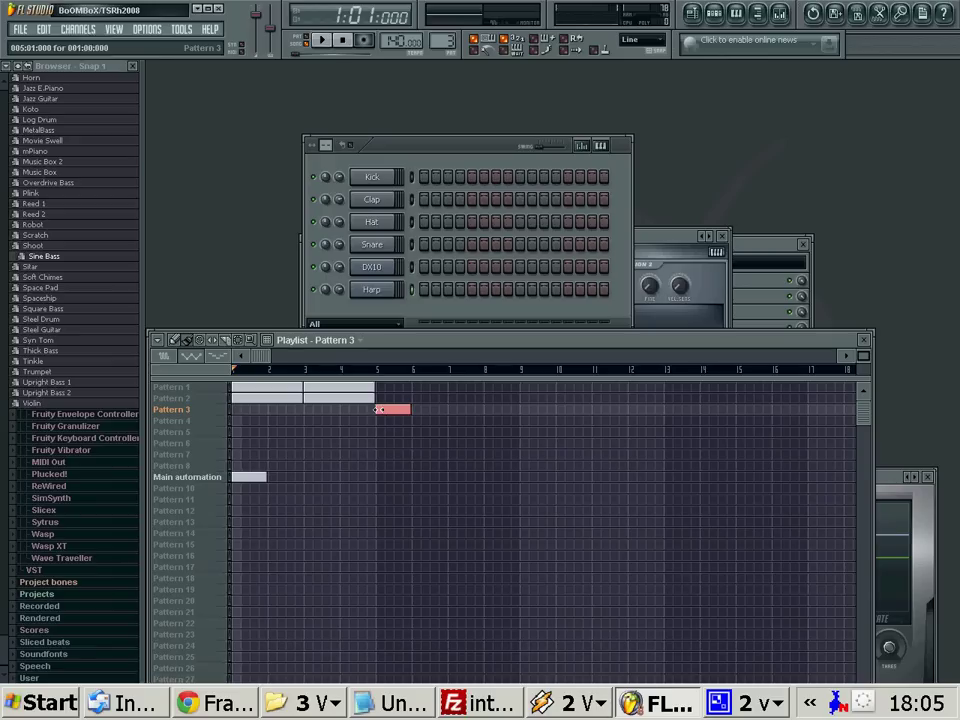
{"action": "left_click", "coordinate": [378, 300]}
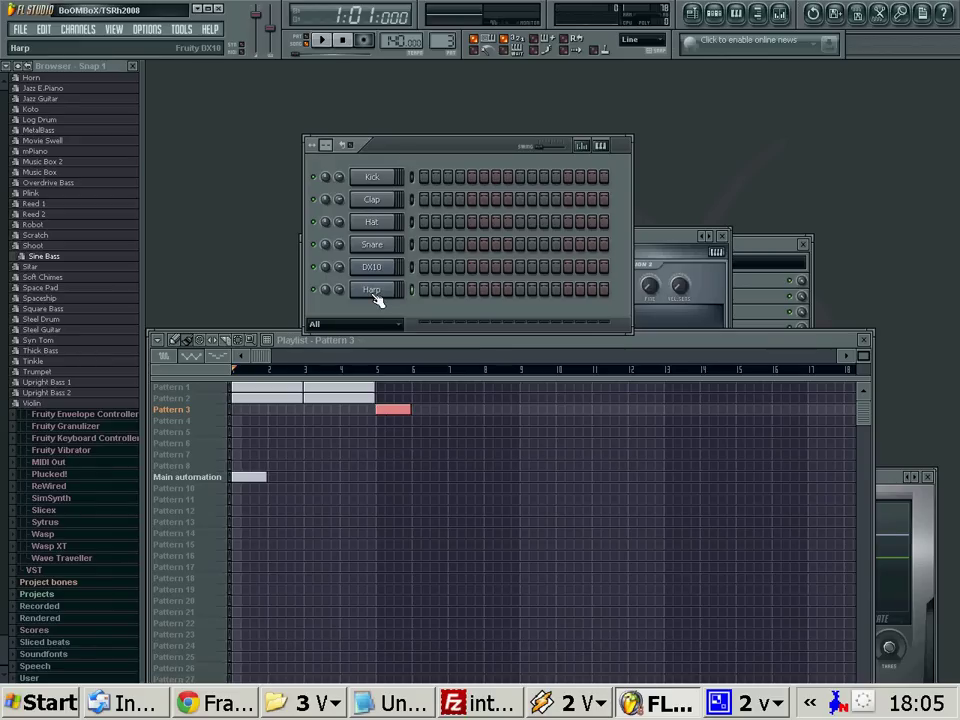
{"action": "right_click", "coordinate": [396, 286]}
{"action": "left_click", "coordinate": [412, 287]}
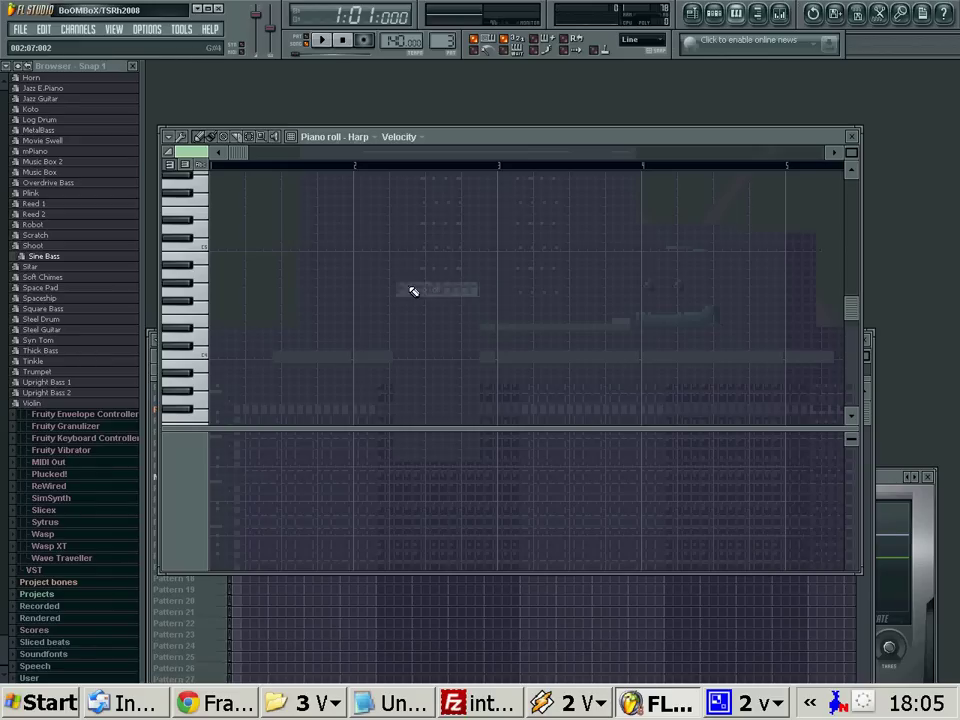
Add four rising Harp notes across bars 1 and 2: F4, C5, E5 and G5.
{"action": "left_click", "coordinate": [221, 311]}
{"action": "left_click", "coordinate": [252, 247]}
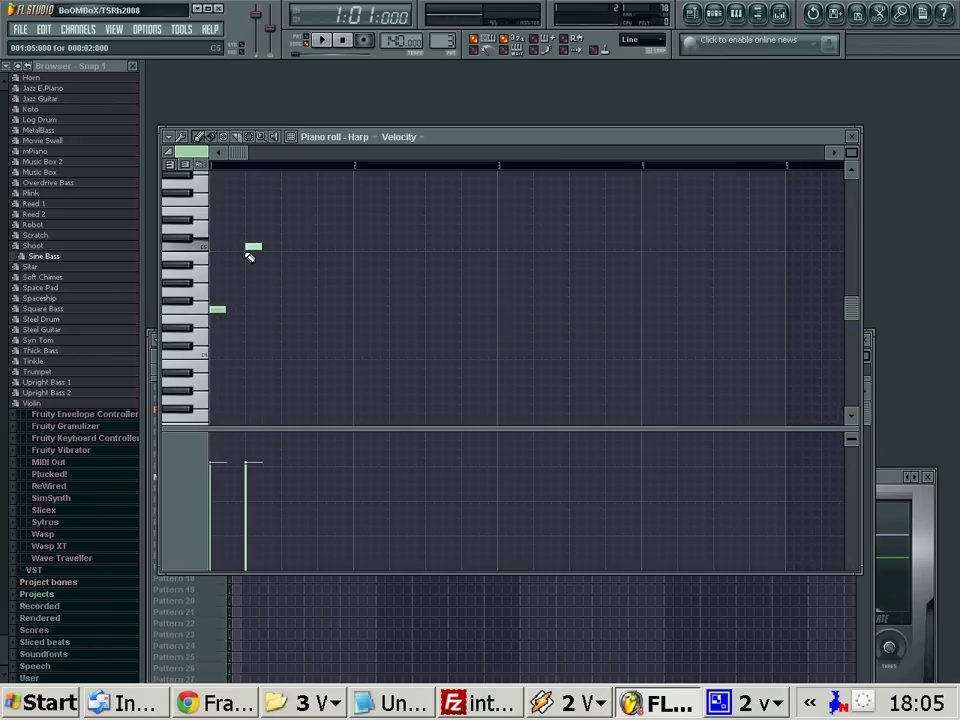
{"action": "left_click", "coordinate": [322, 212]}
{"action": "left_click", "coordinate": [396, 184]}
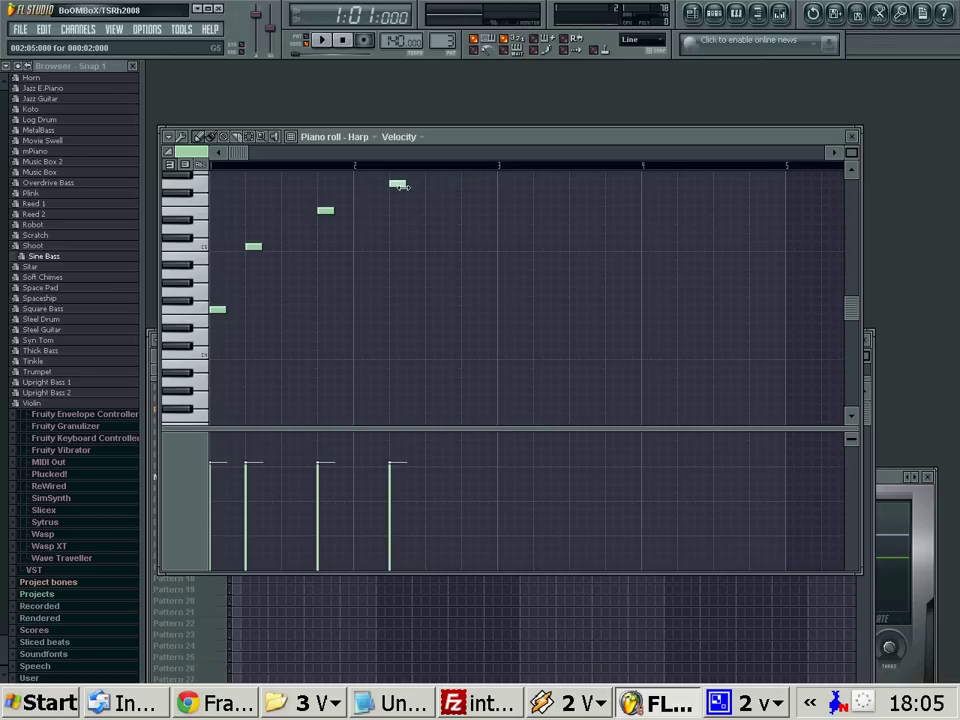
Lengthen the four Harp notes to about 2 to 3.5 beats each so they overlap, and close the piano roll.
{"action": "left_click_drag", "start_coordinate": [400, 186], "coordinate": [468, 185]}
{"action": "left_click_drag", "start_coordinate": [328, 211], "coordinate": [404, 212]}
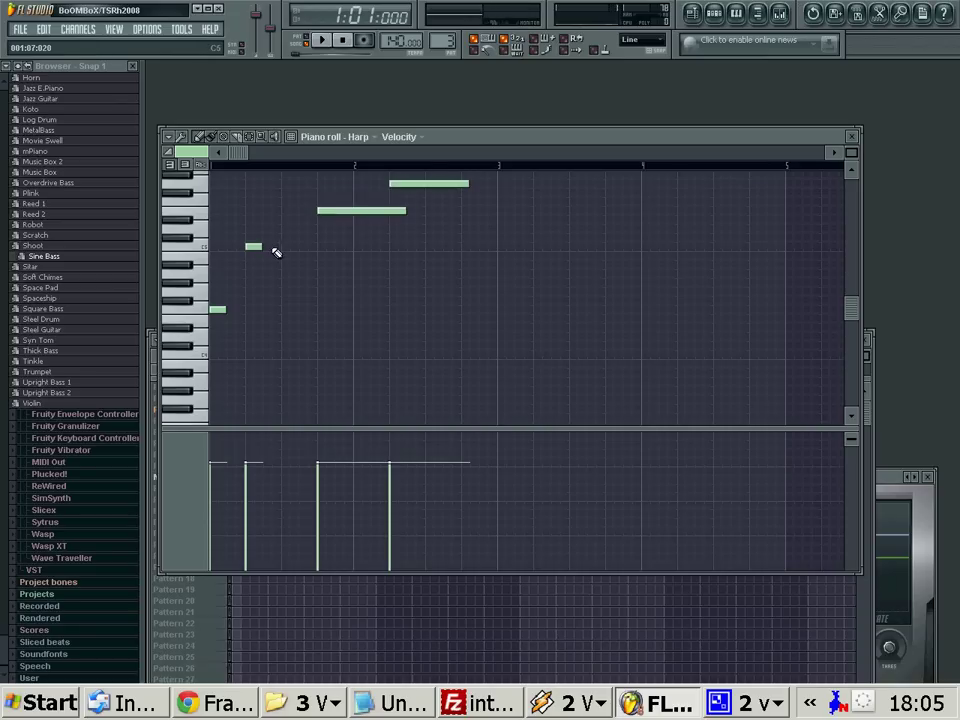
{"action": "left_click_drag", "start_coordinate": [266, 250], "coordinate": [369, 248]}
{"action": "left_click_drag", "start_coordinate": [218, 312], "coordinate": [306, 310]}
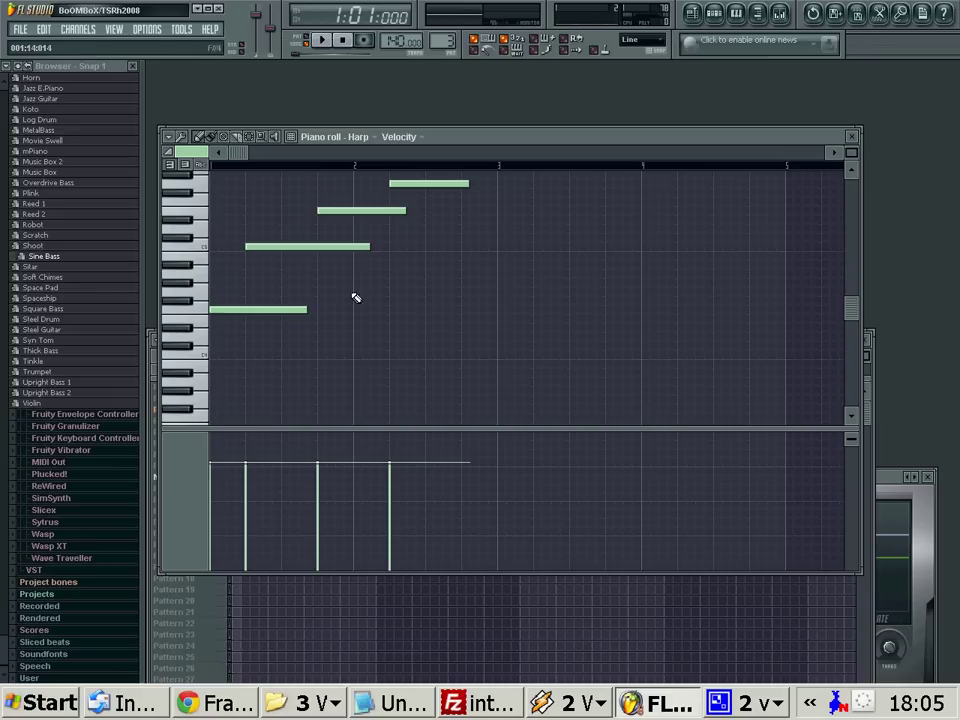
{"action": "left_click", "coordinate": [851, 137]}
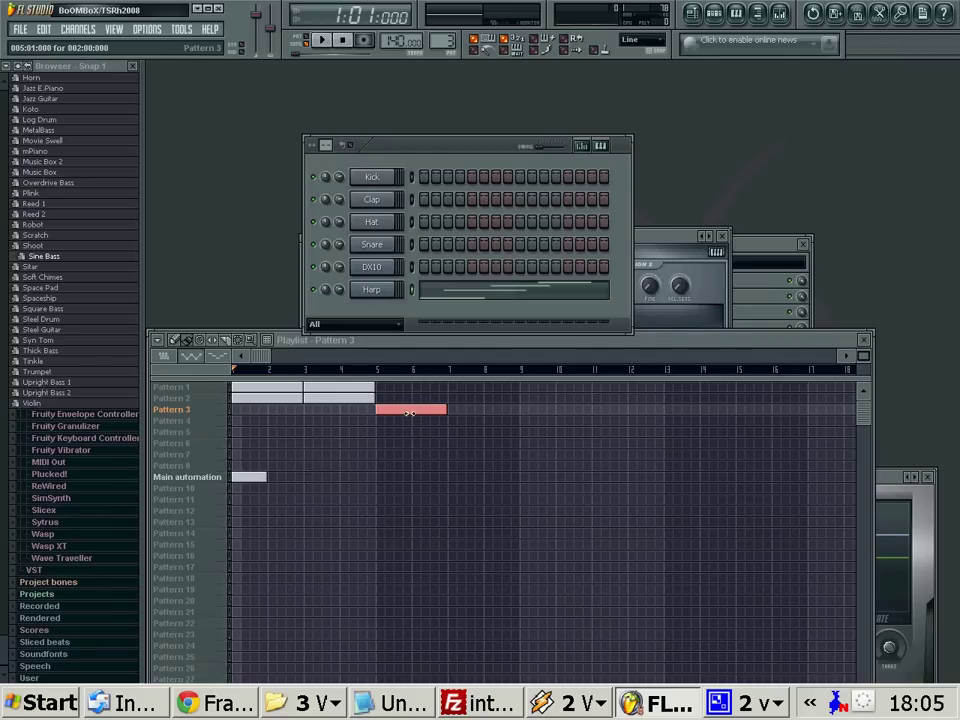
During song playback, add a second Pattern 3 clip at bar 7 and loop the playlist from bar 7 to bar 9.
{"action": "key", "text": "space"}
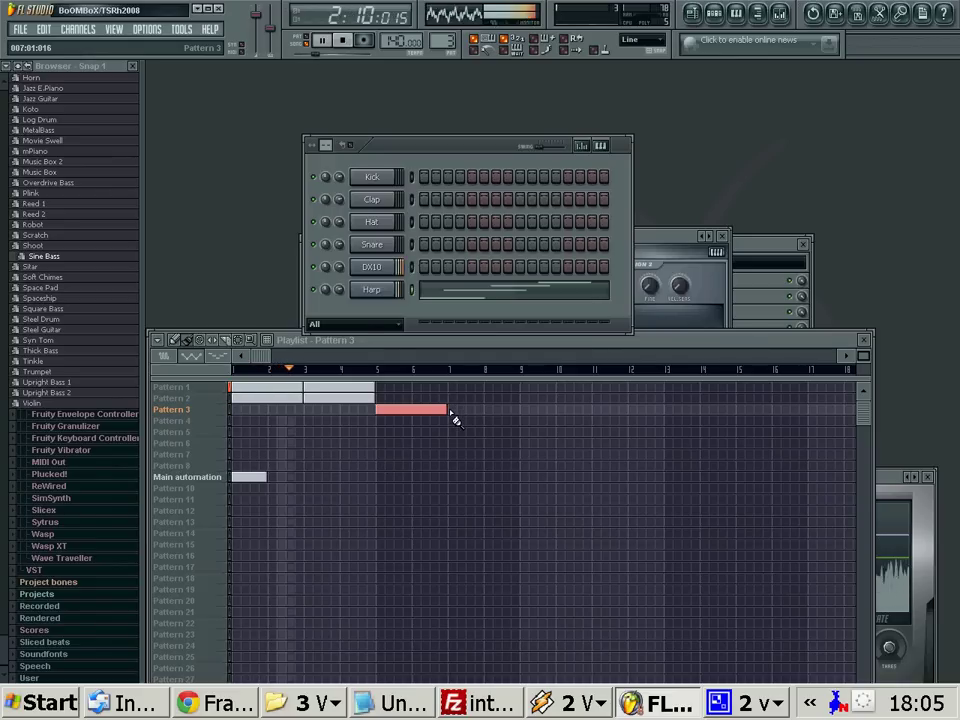
{"action": "key", "text": "ctrl+b"}
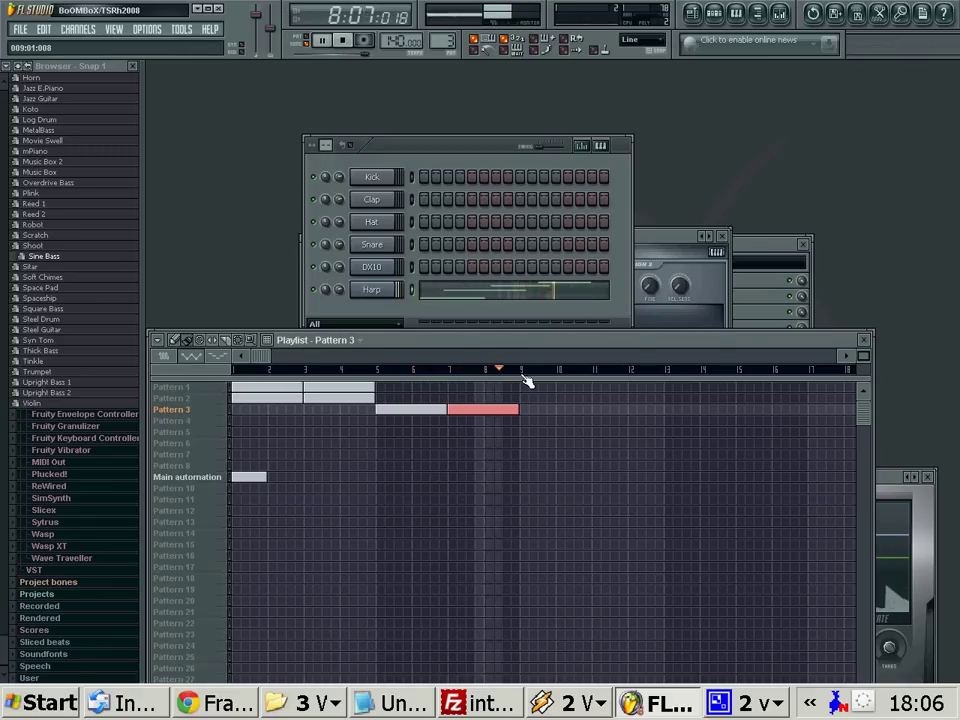
{"action": "left_click_drag", "start_coordinate": [522, 372], "coordinate": [448, 372]}
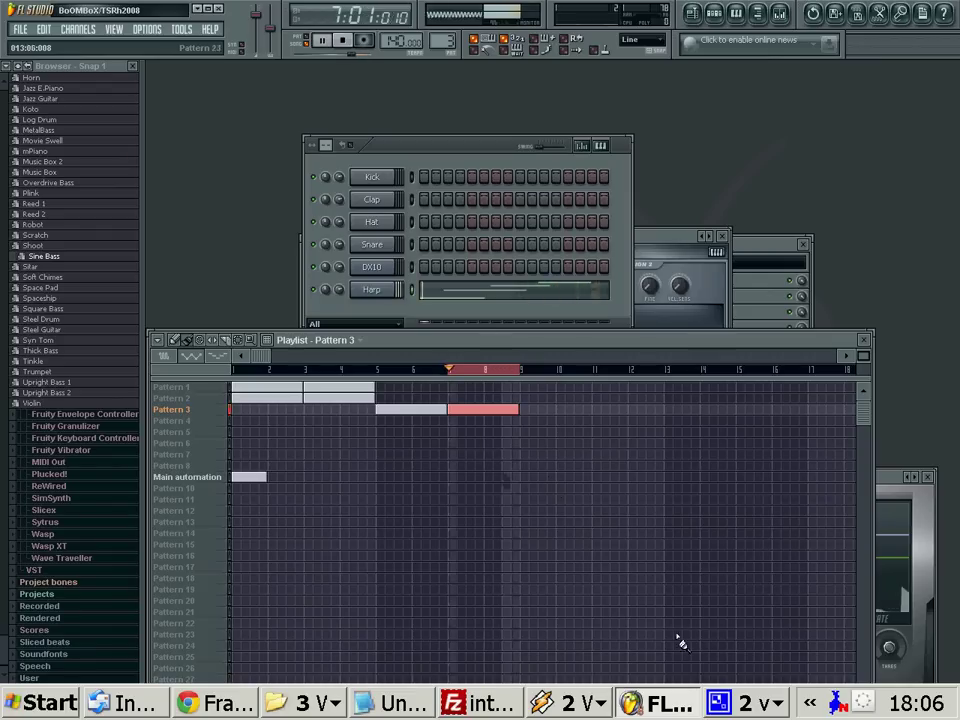
{"action": "left_click", "coordinate": [720, 706]}
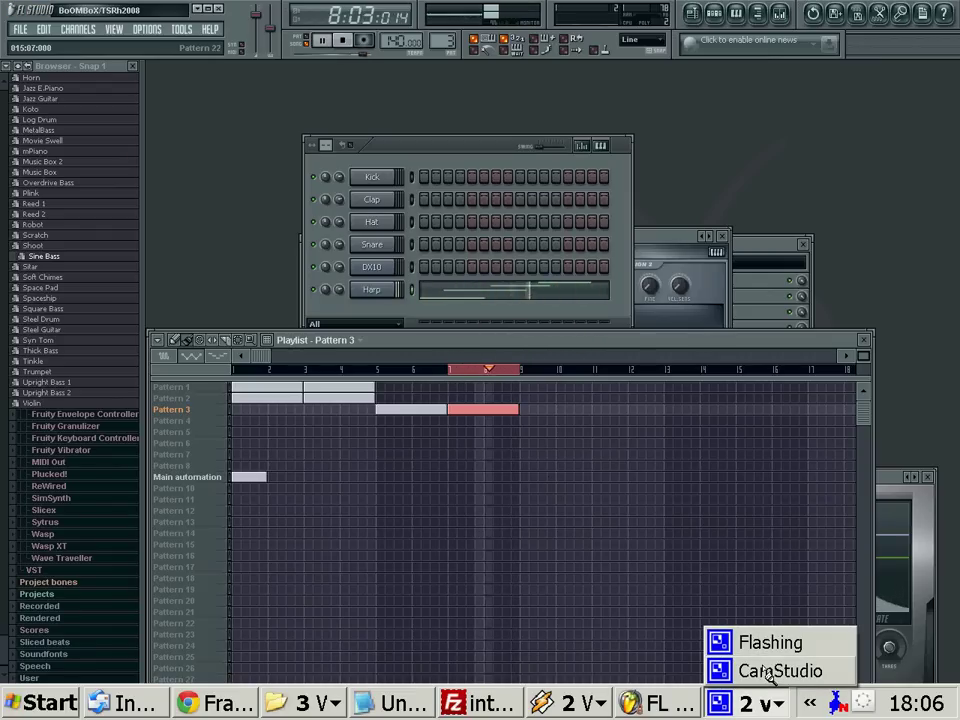
{"action": "left_click", "coordinate": [767, 672]}
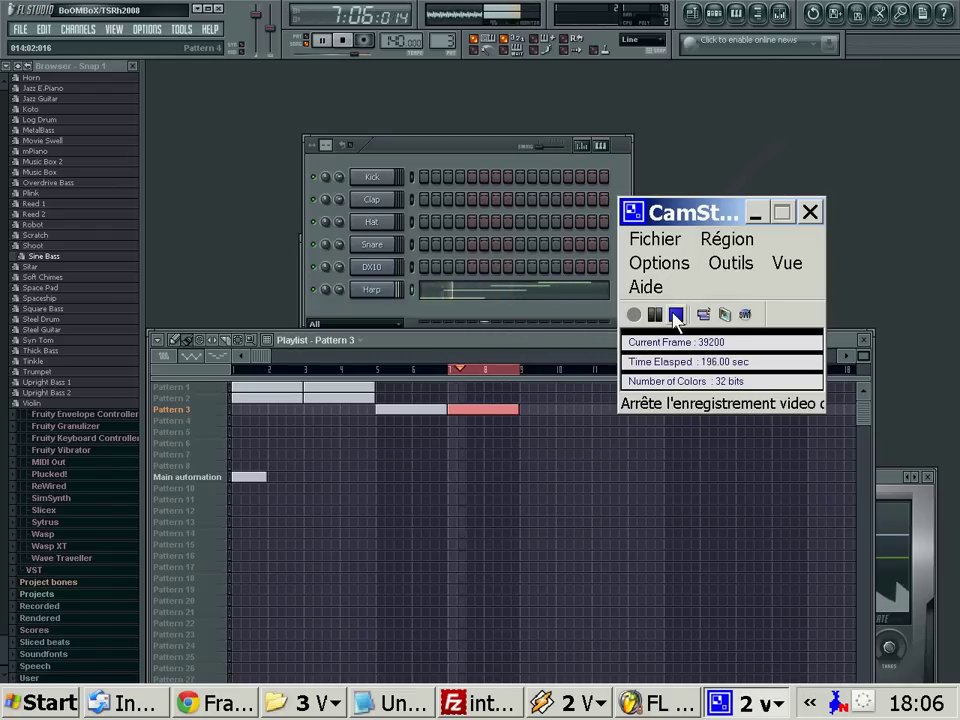